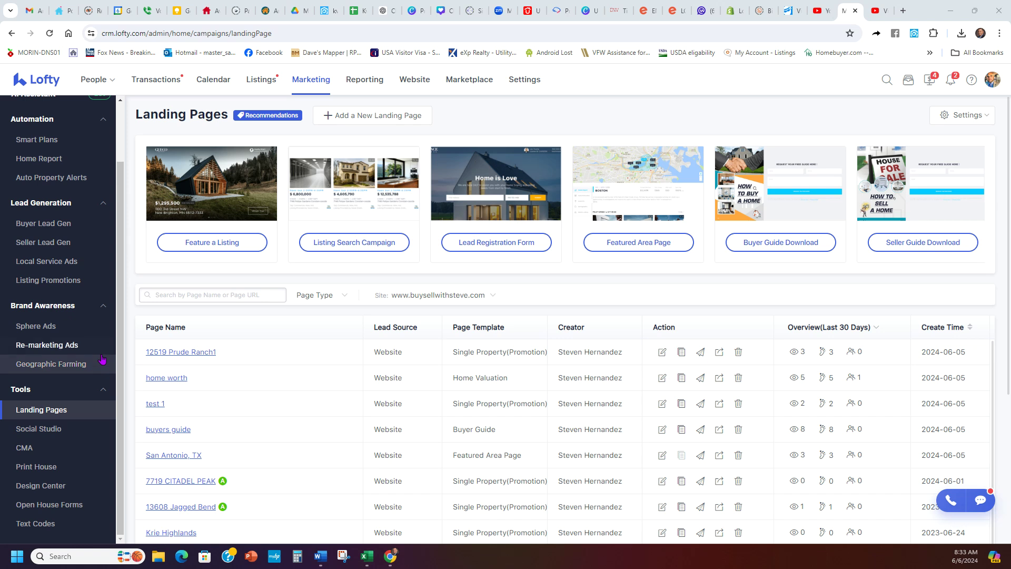
# Create a new Featured Area landing page for the neighborhood area Converse, TX.
pyautogui.scroll(1, 119, 264)
pyautogui.scroll(-1, 125, 224)
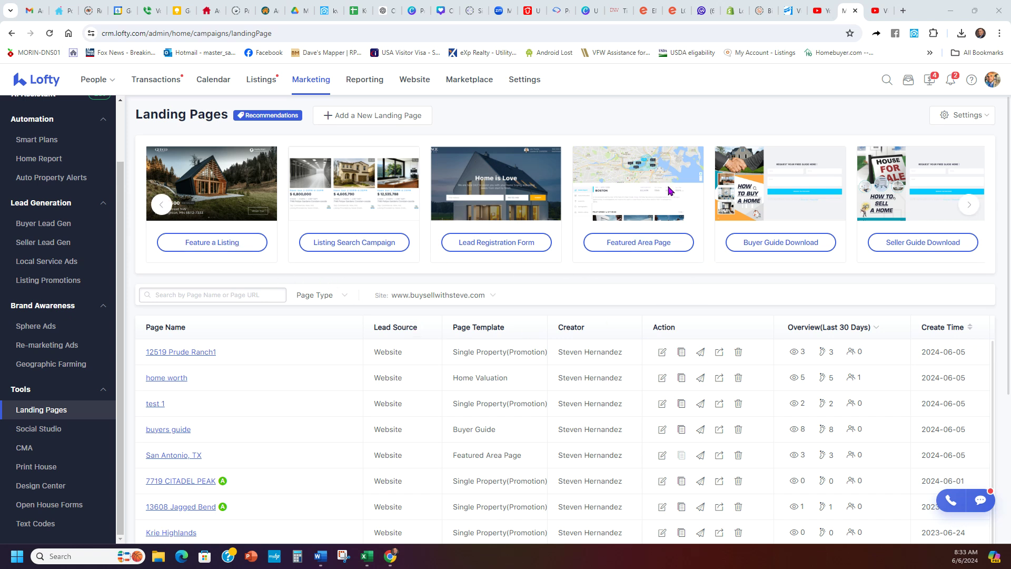
pyautogui.click(638, 243)
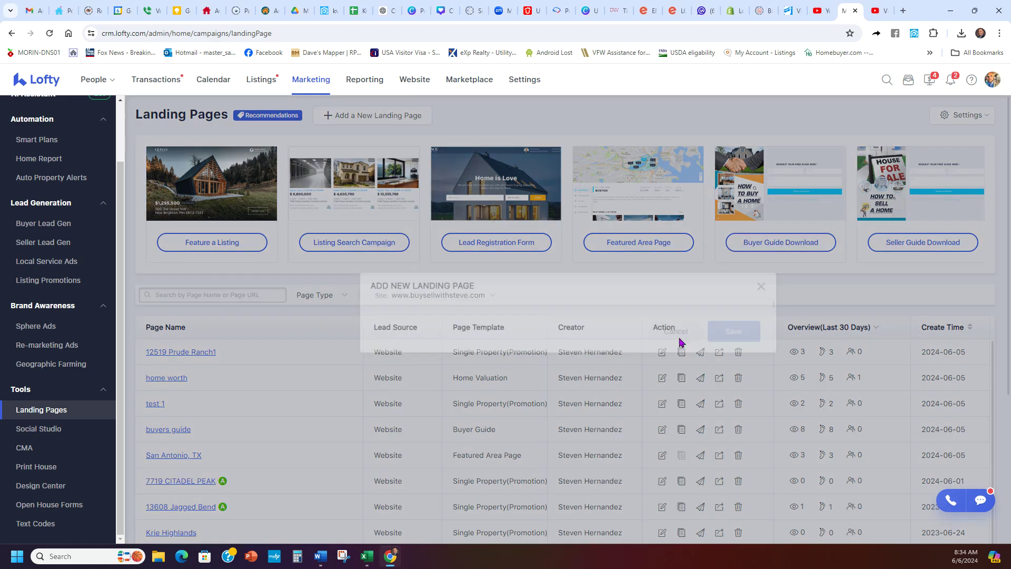
pyautogui.click(460, 272)
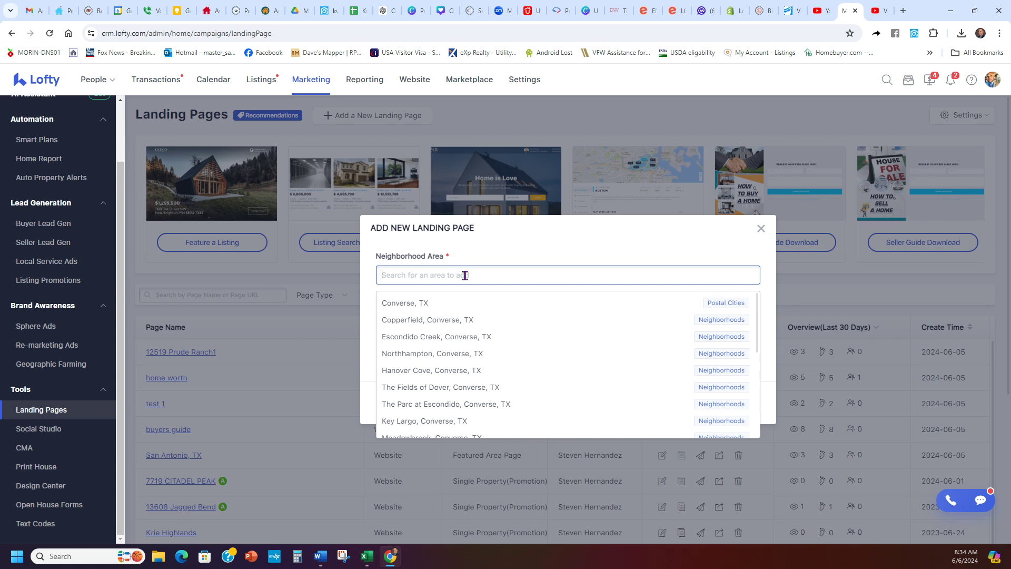
pyautogui.click(416, 307)
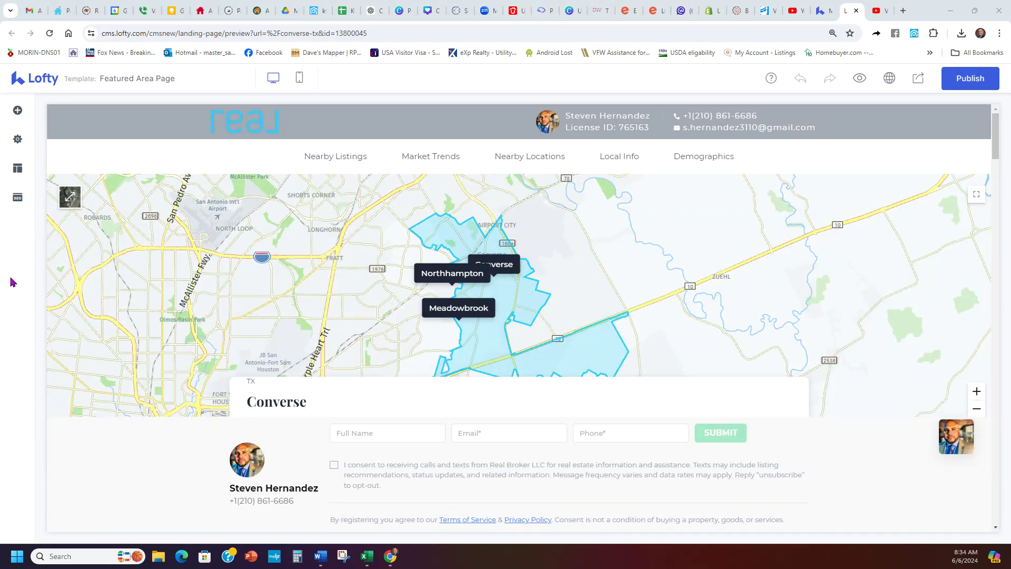
# Set the Lead Privacy to Private Lead in the landing page's basic settings.
pyautogui.click(18, 140)
pyautogui.scroll(-2, 122, 197)
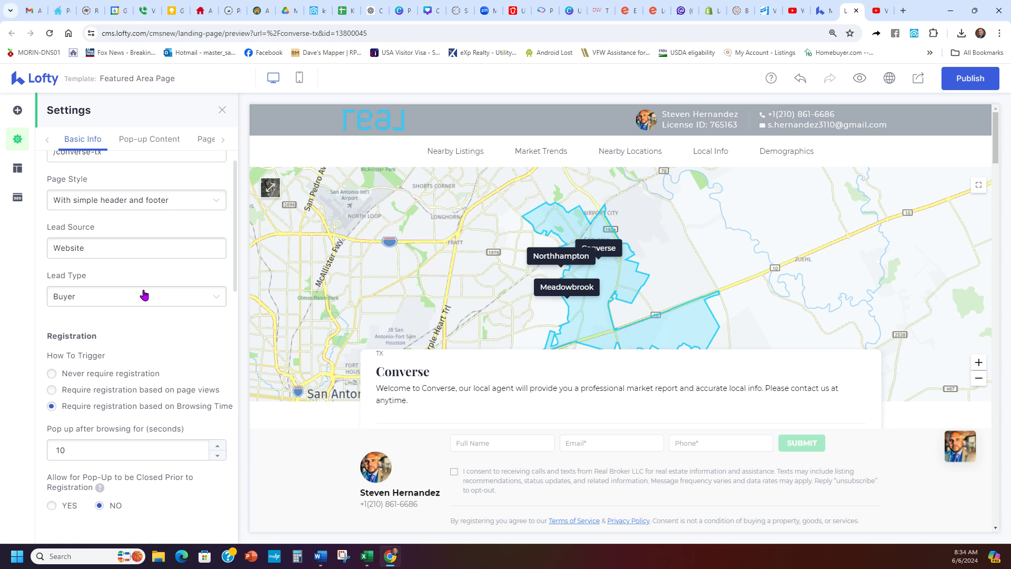
pyautogui.scroll(-2, 144, 295)
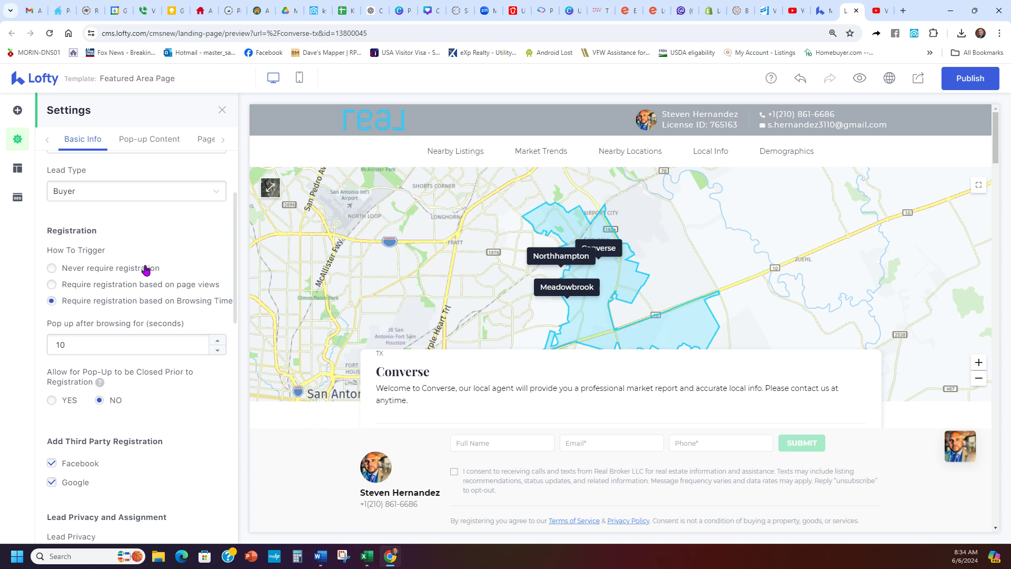
pyautogui.scroll(-3, 192, 294)
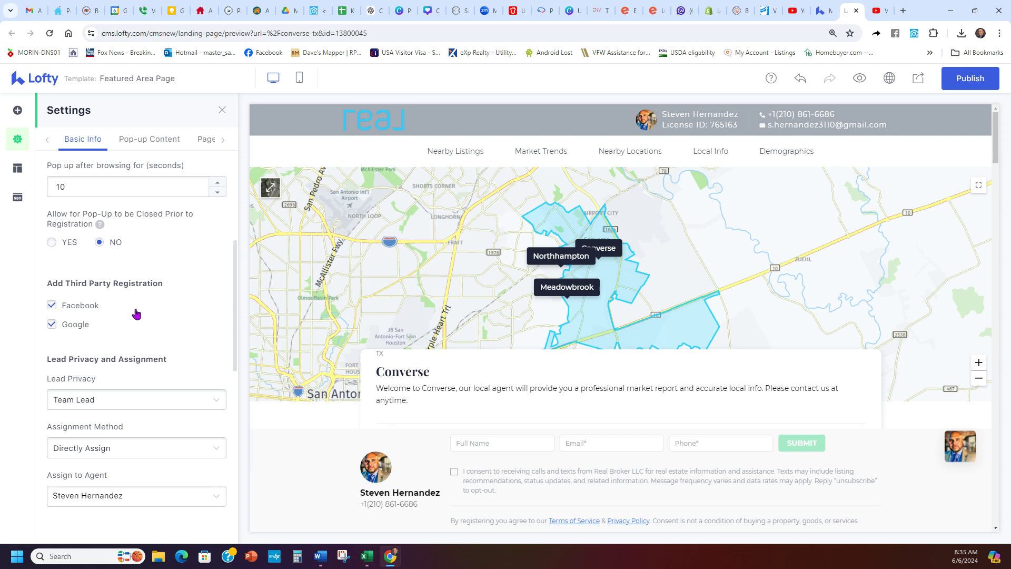
pyautogui.scroll(-3, 172, 294)
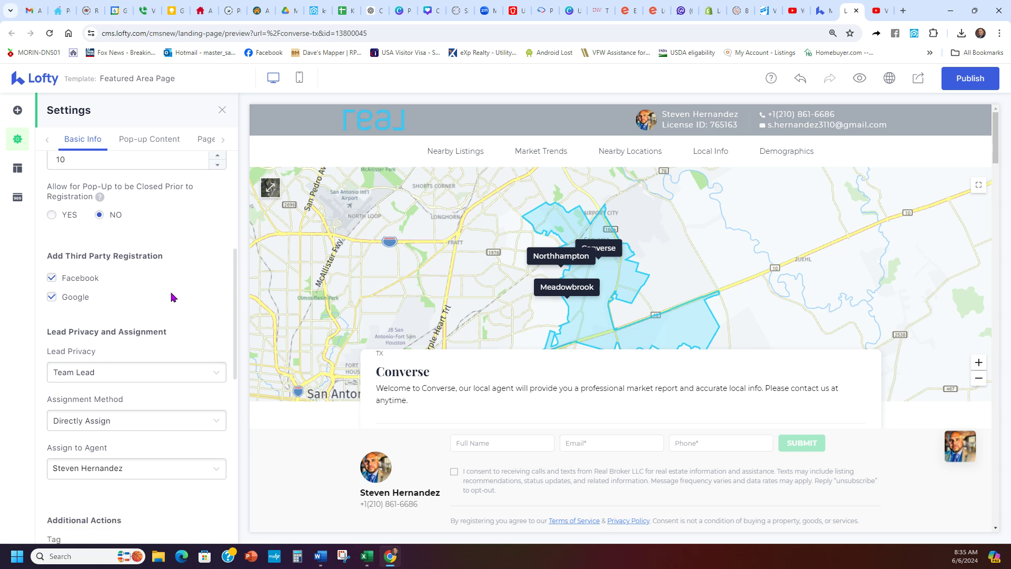
pyautogui.click(145, 245)
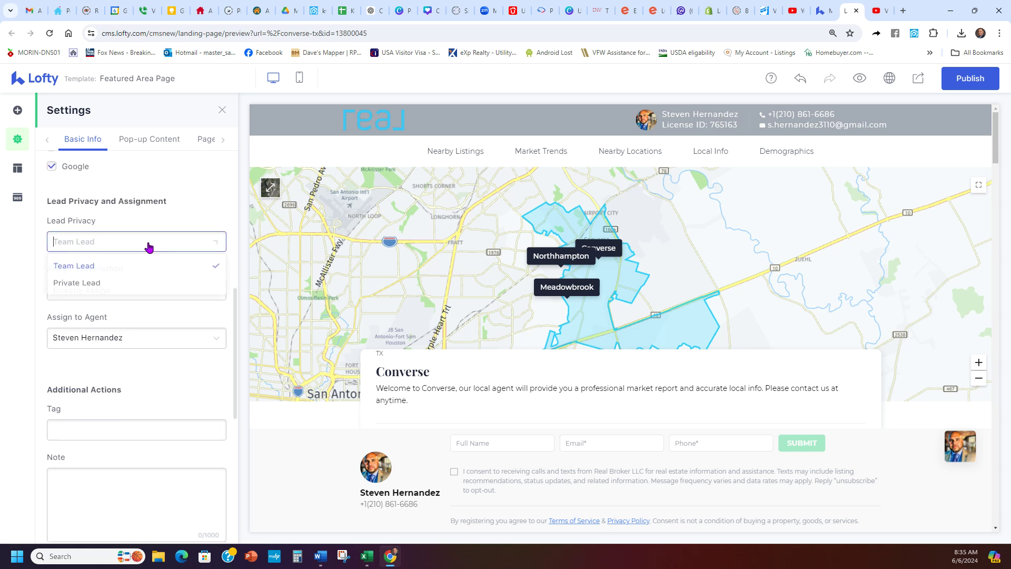
pyautogui.click(121, 284)
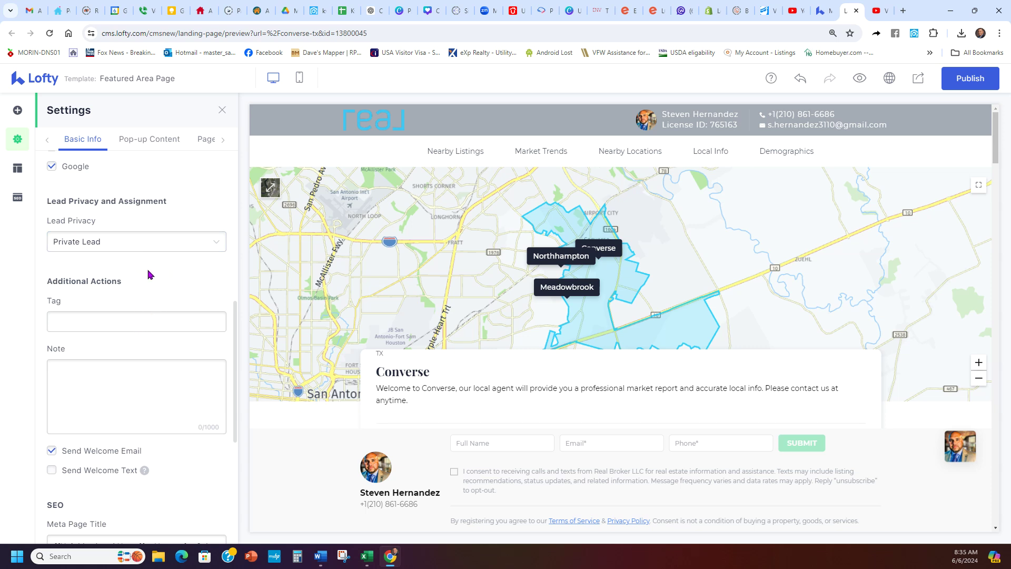
# Enable Send Welcome Text in the landing page's additional actions.
pyautogui.scroll(-4, 158, 269)
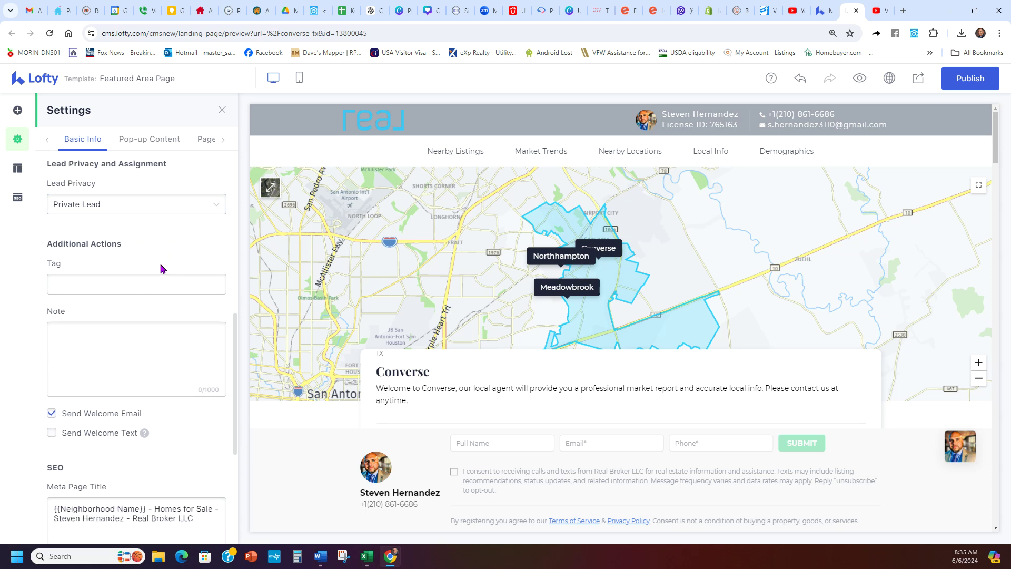
pyautogui.click(63, 264)
pyautogui.scroll(-2, 179, 271)
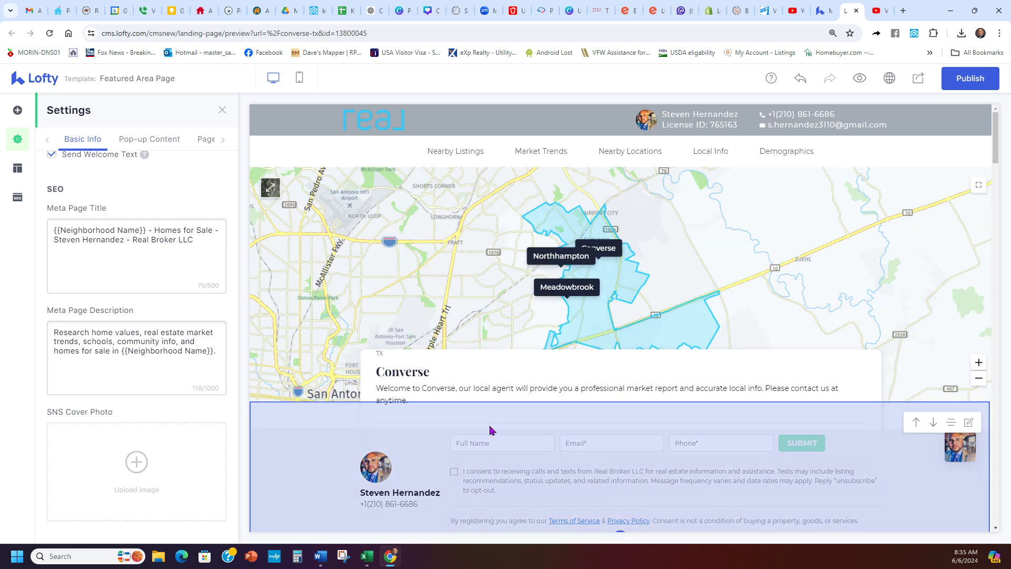
# Upload a photo of the brick house as the landing page's SNS Cover Photo.
pyautogui.scroll(-1, 136, 351)
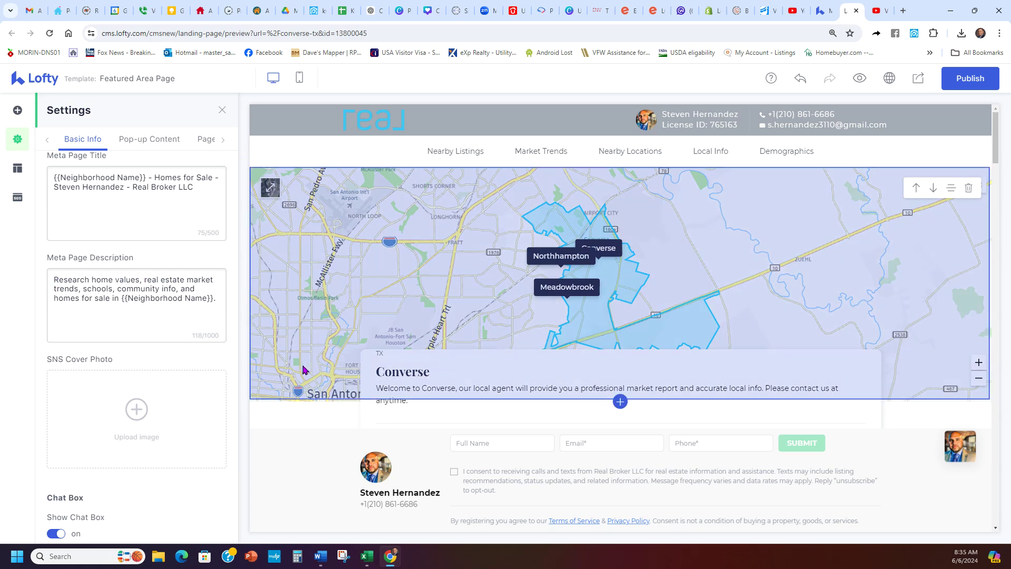
pyautogui.scroll(-2, 597, 432)
pyautogui.scroll(-10, 596, 432)
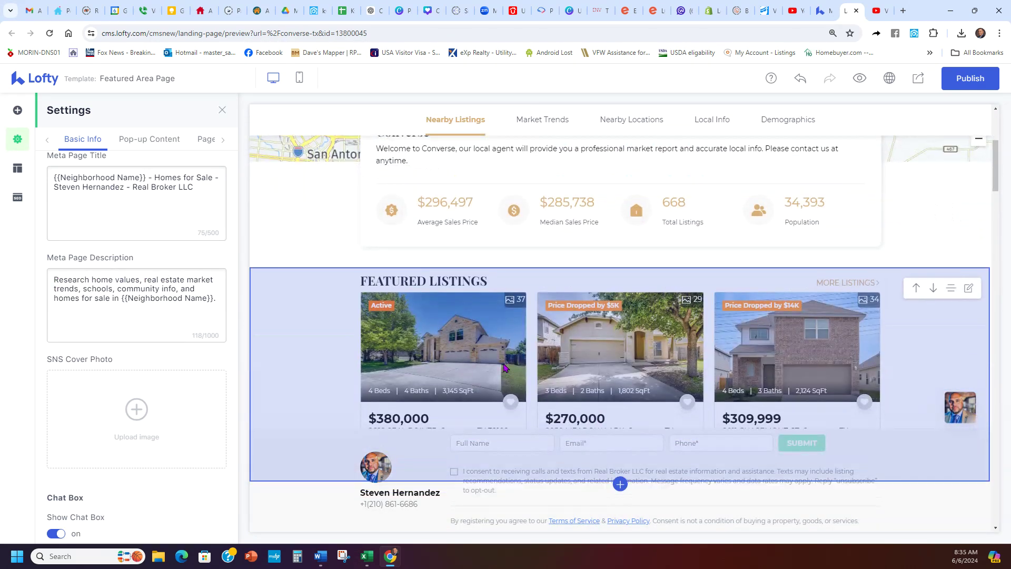
pyautogui.scroll(-5, 577, 335)
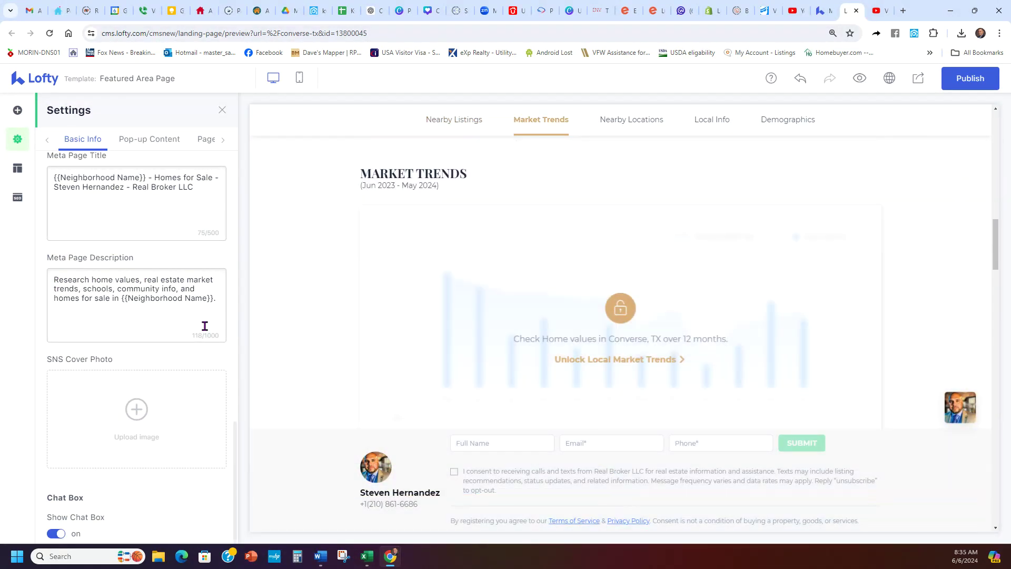
pyautogui.scroll(-1, 142, 416)
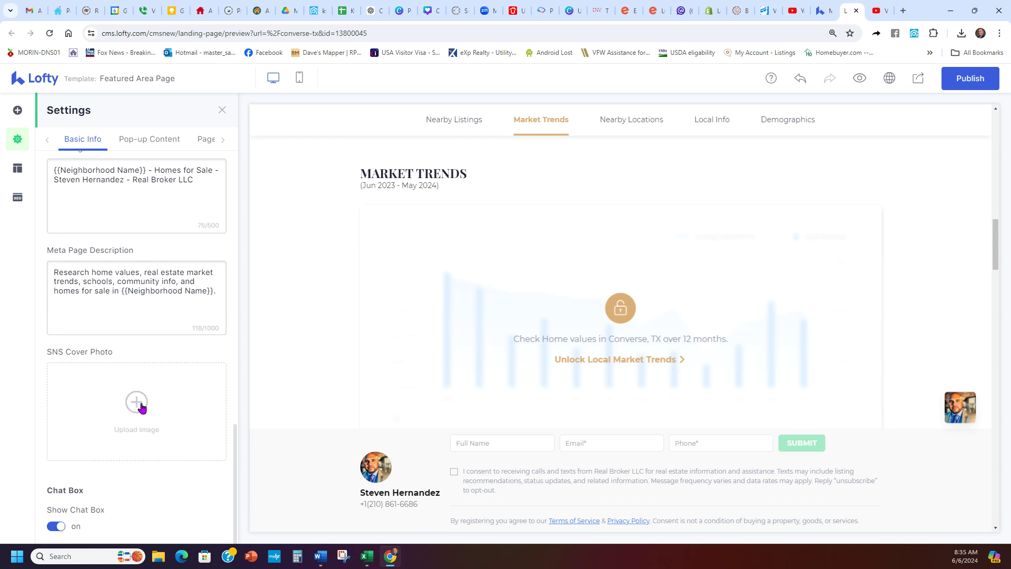
pyautogui.click(141, 407)
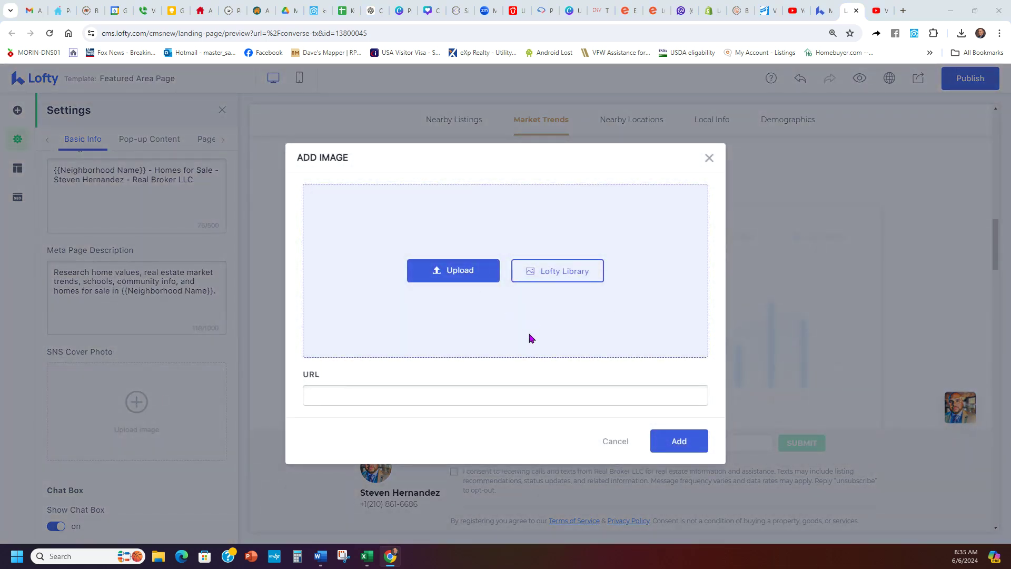
pyautogui.click(529, 338)
pyautogui.doubleClick(151, 100)
pyautogui.click(606, 383)
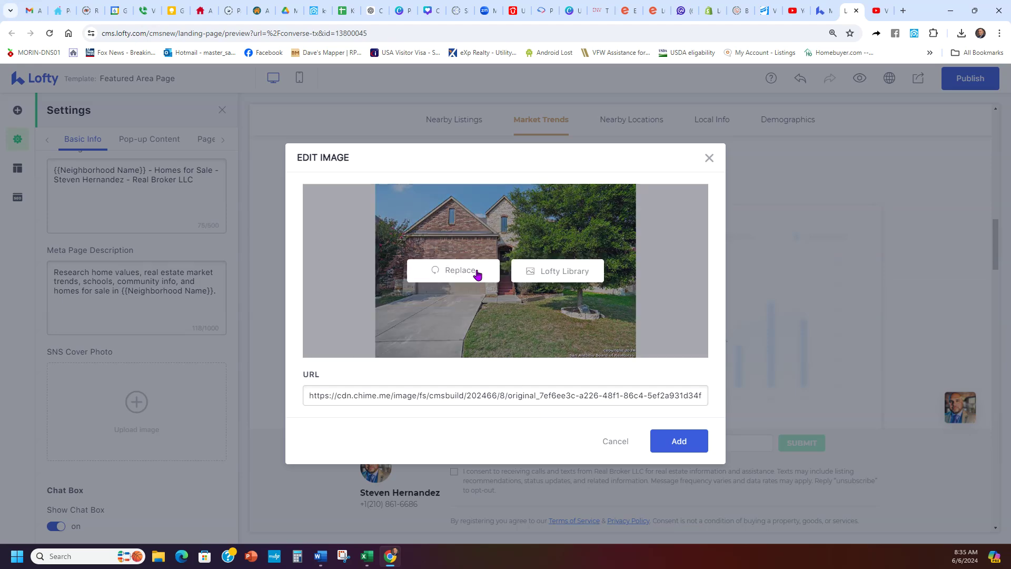
pyautogui.click(679, 441)
pyautogui.moveTo(178, 419)
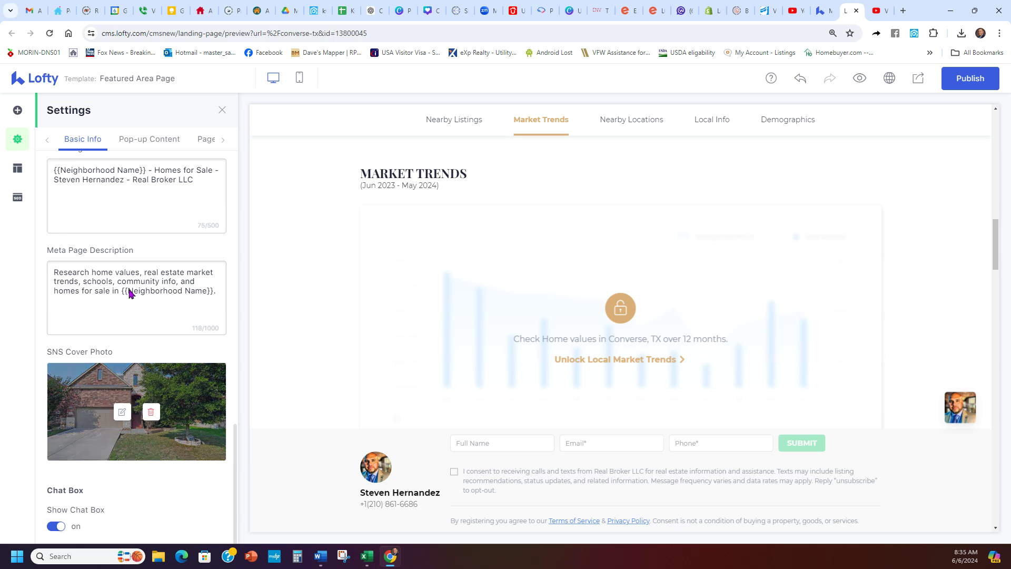
# Review the landing page's pop-up content and its Google Analytics and Facebook Pixel tracking fields.
pyautogui.scroll(5, 166, 217)
pyautogui.scroll(5, 167, 211)
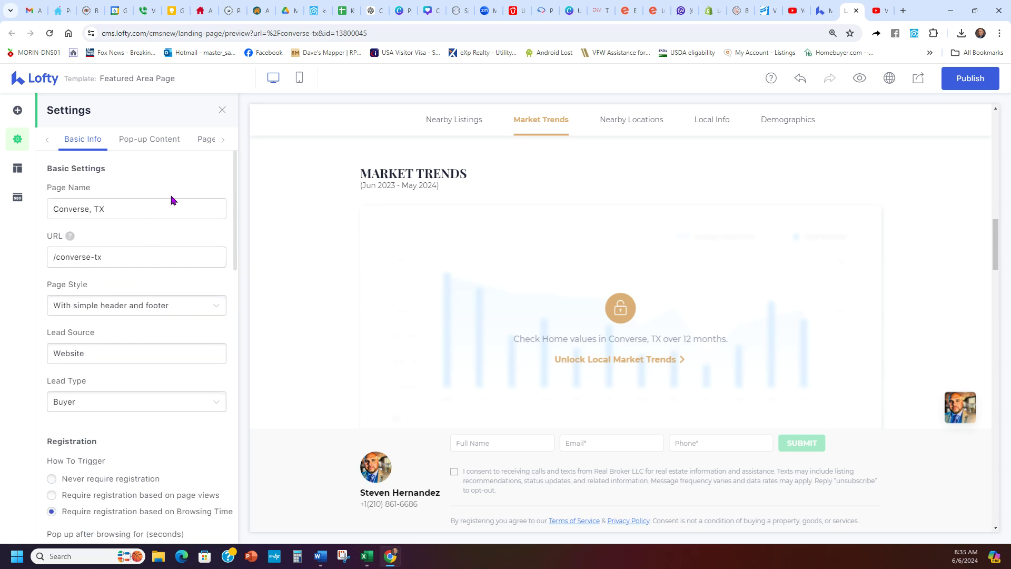
pyautogui.click(147, 140)
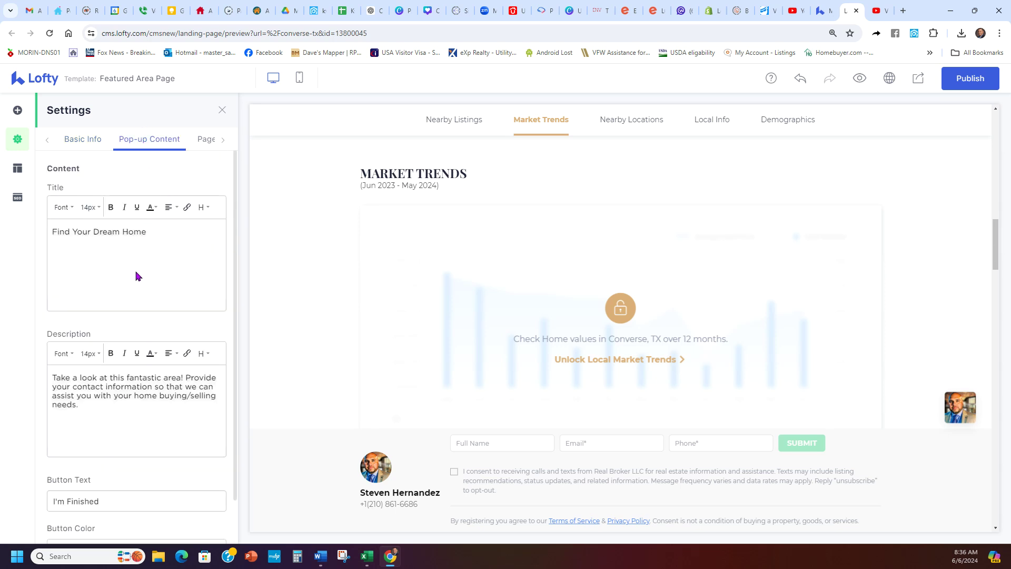
pyautogui.scroll(-2, 137, 276)
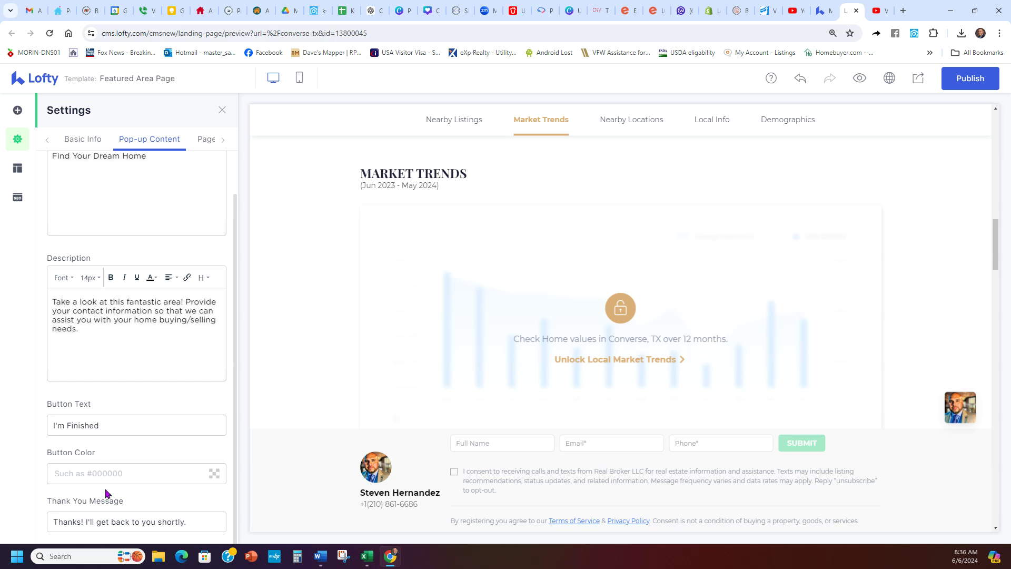
pyautogui.scroll(2, 149, 498)
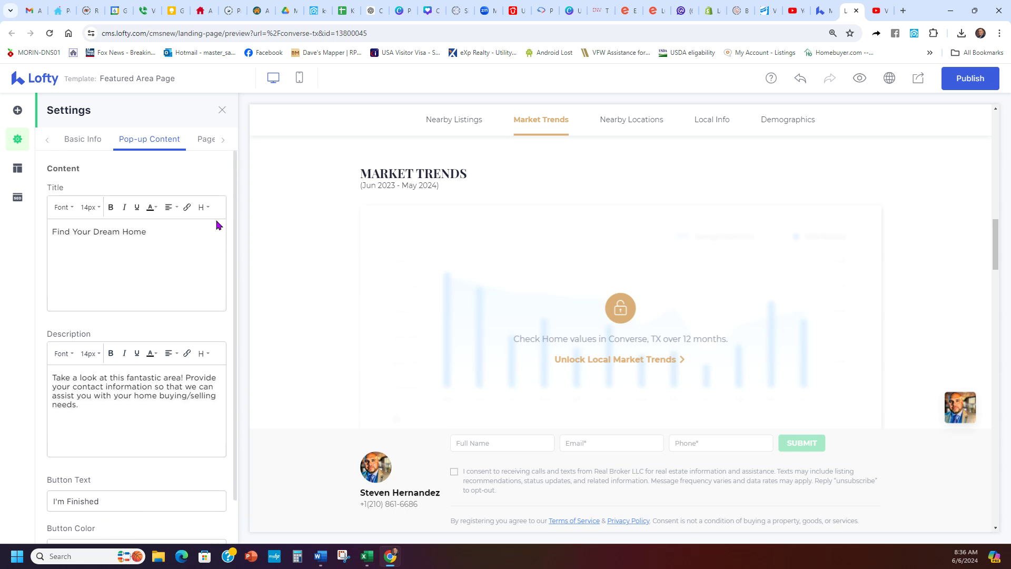
pyautogui.click(210, 141)
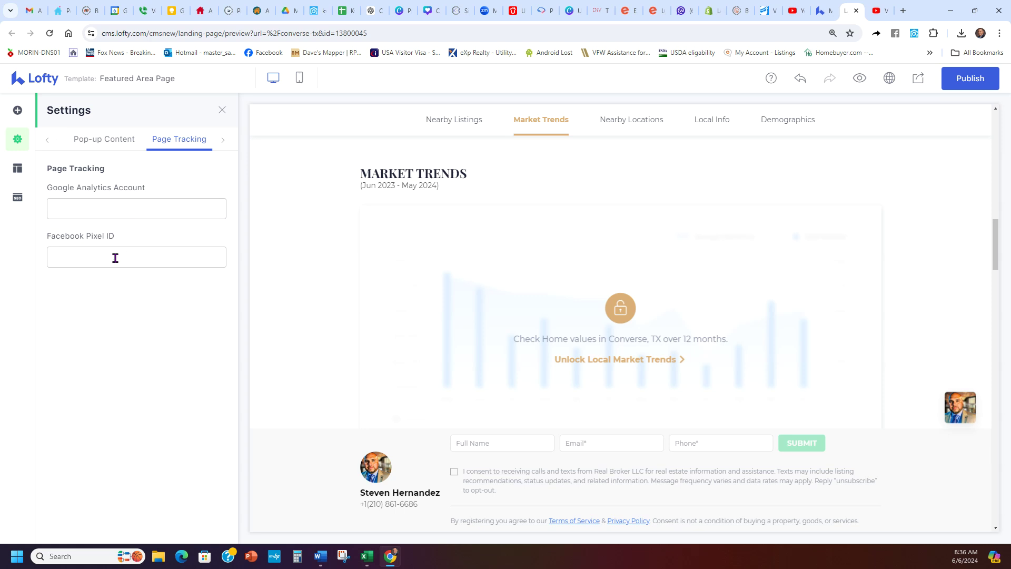
pyautogui.click(150, 260)
pyautogui.click(145, 205)
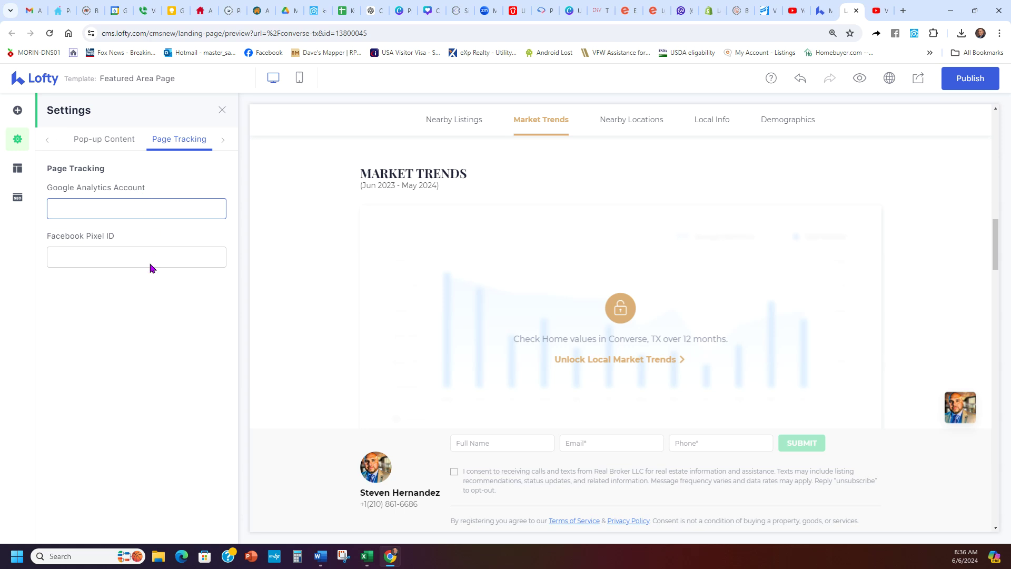
# Look over the landing page's theme colors, title style and button style.
pyautogui.click(18, 169)
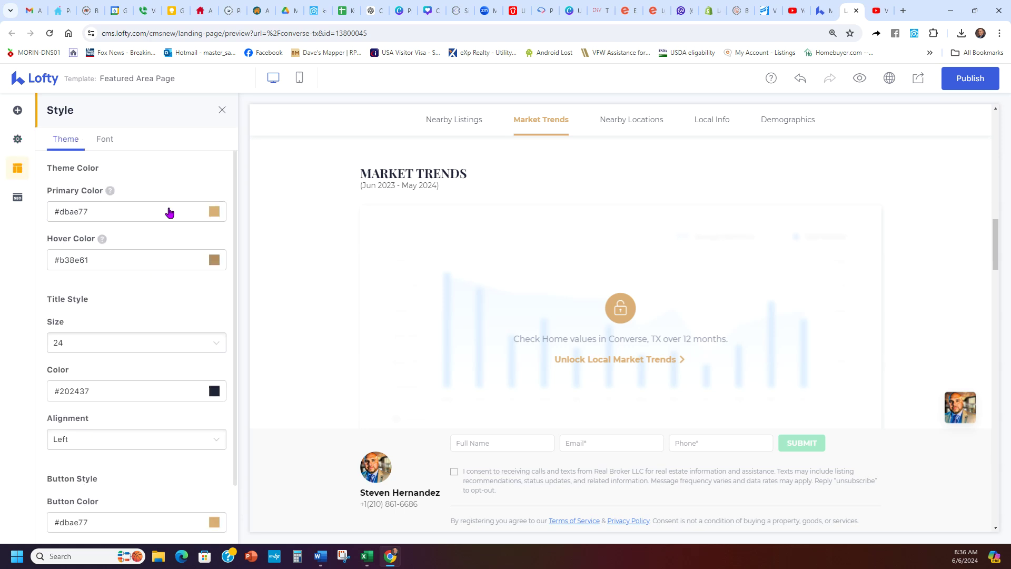
pyautogui.scroll(-2, 169, 215)
pyautogui.scroll(2, 176, 282)
pyautogui.scroll(10, 532, 244)
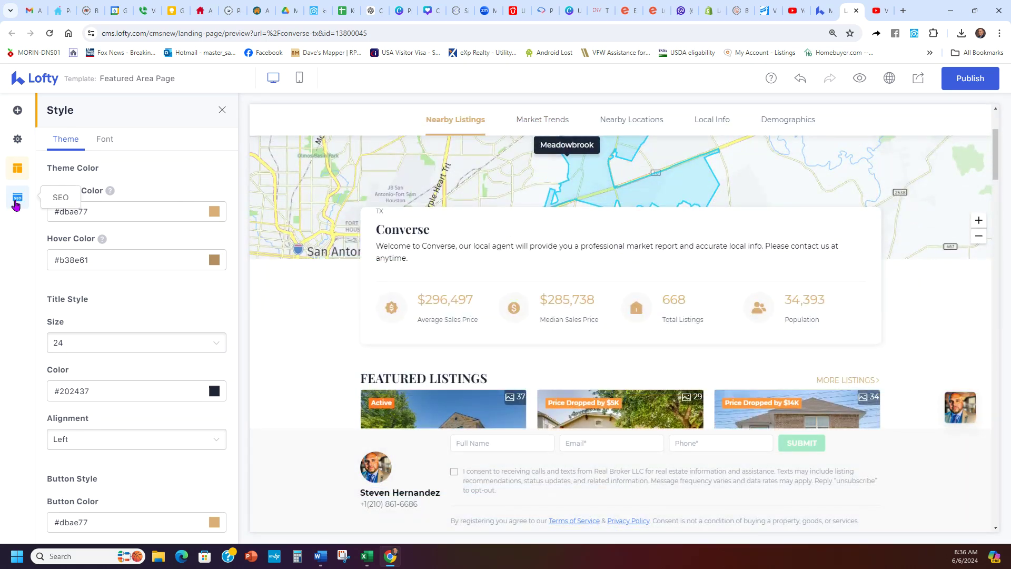
# Enter the SEO keywords "homes for sale in Converse, converse homes for sale, homes for sale in 78109, top agent near me".
pyautogui.click(17, 199)
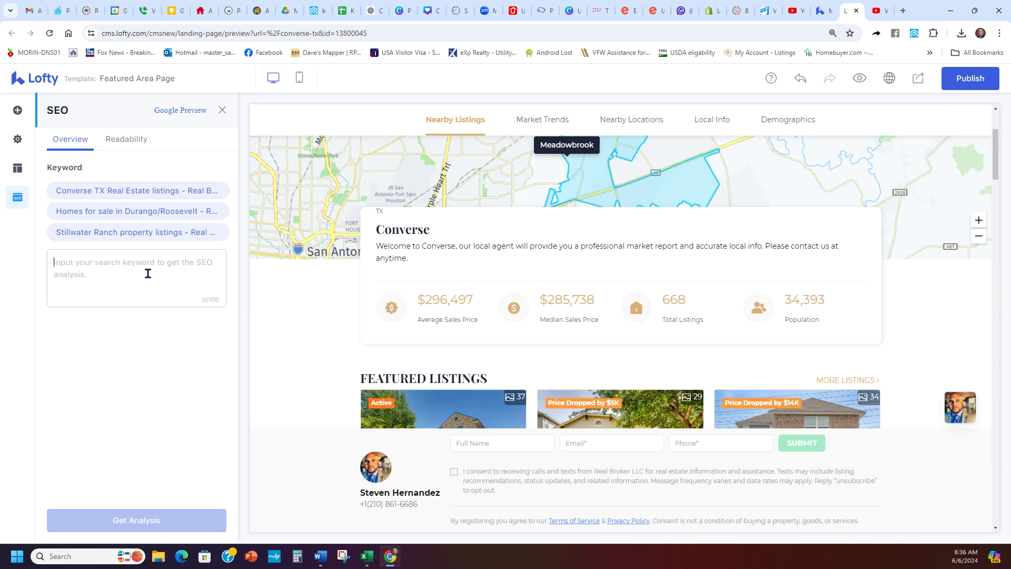
pyautogui.write('homes for sale in Converse, co')
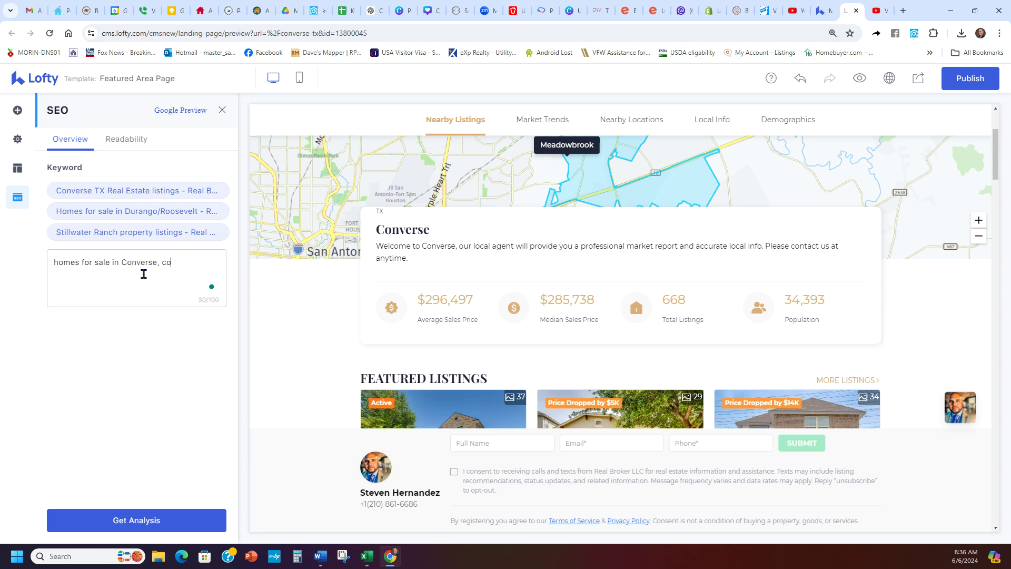
pyautogui.write('mes for sale, homes for')
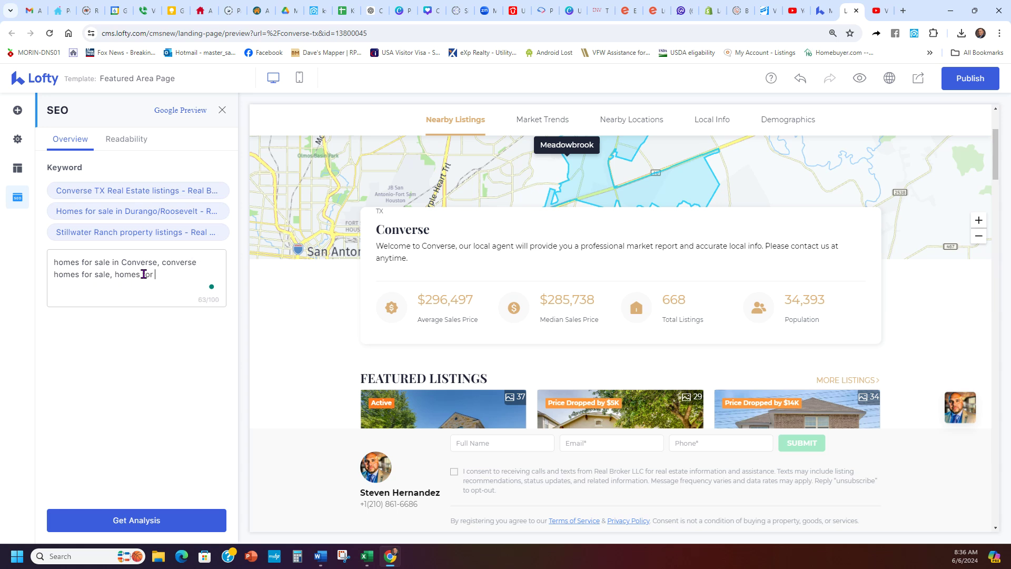
pyautogui.press('BackSpace')
pyautogui.press('BackSpace')
pyautogui.press('BackSpace')
pyautogui.press('BackSpace')
pyautogui.write('ale in 78109,top')
pyautogui.press('BackSpace')
pyautogui.press('BackSpace')
pyautogui.press('BackSpace')
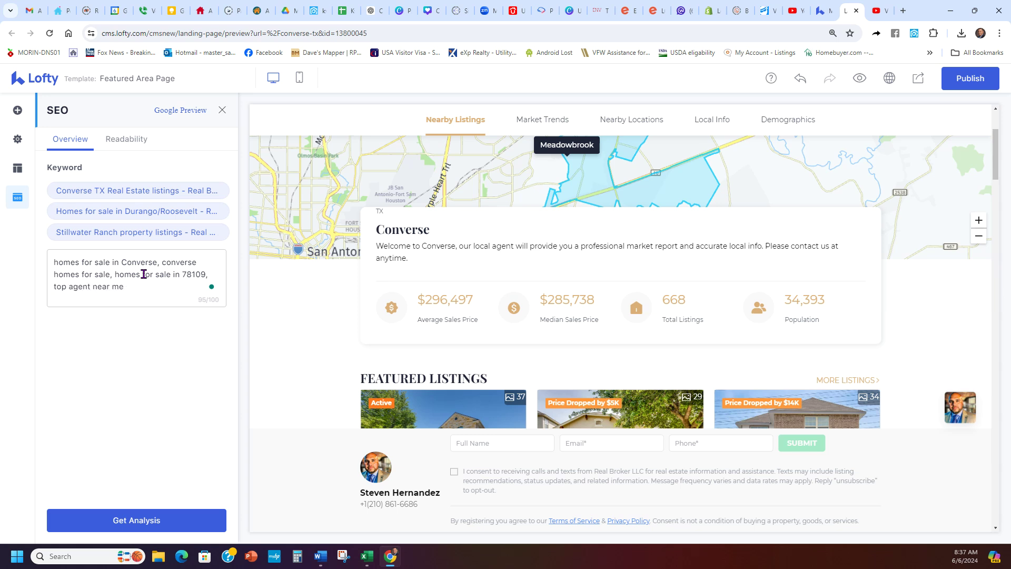
# Run the SEO analysis for the entered keywords.
pyautogui.moveTo(221, 300); pyautogui.dragTo(190, 305)
pyautogui.hotkey('ctrl', 'a')
pyautogui.click(134, 289)
pyautogui.click(158, 524)
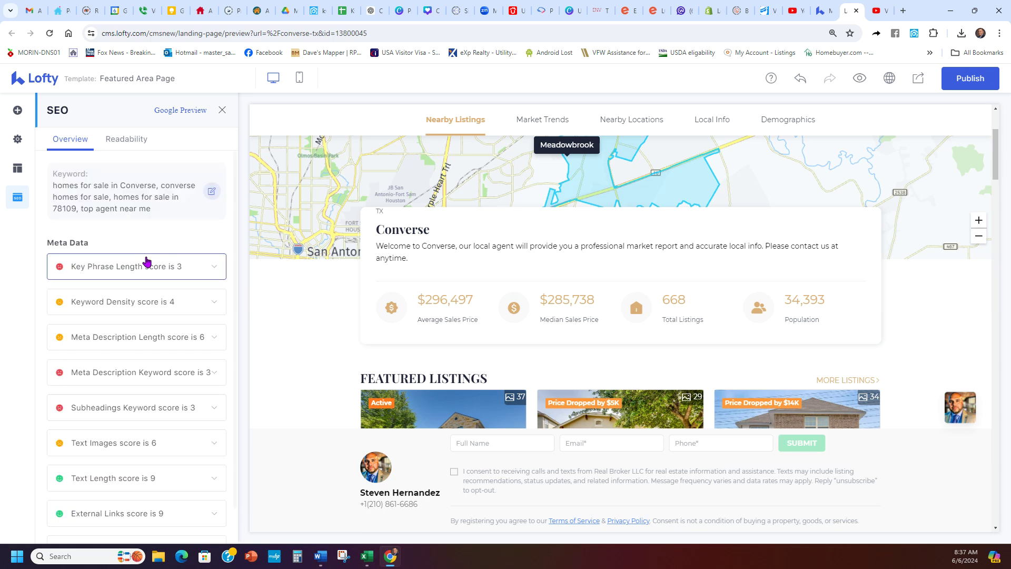
# Review the meta data scores of the SEO analysis and expand the Text Length details.
pyautogui.scroll(-2, 135, 377)
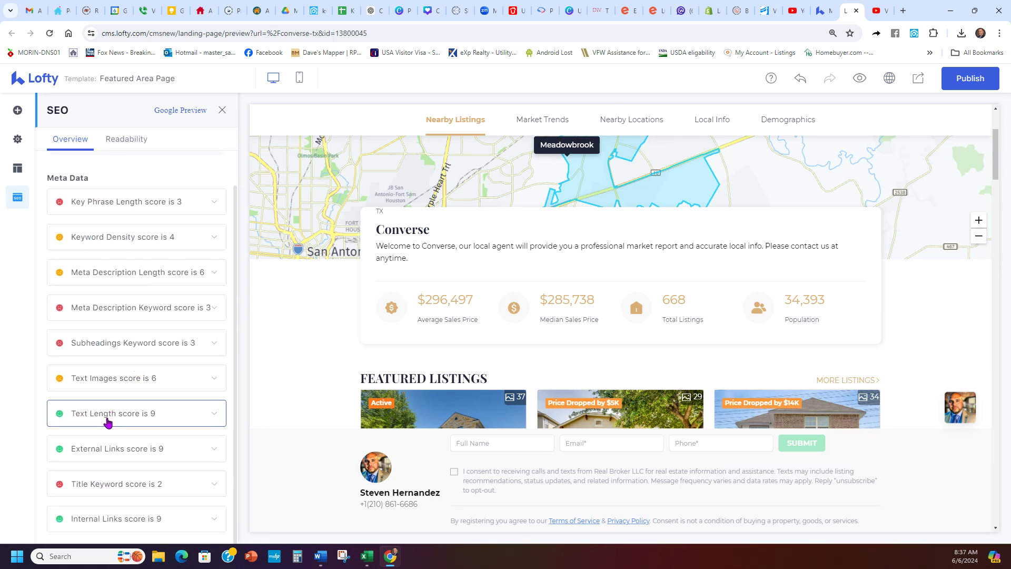
pyautogui.scroll(2, 124, 400)
pyautogui.scroll(-2, 118, 284)
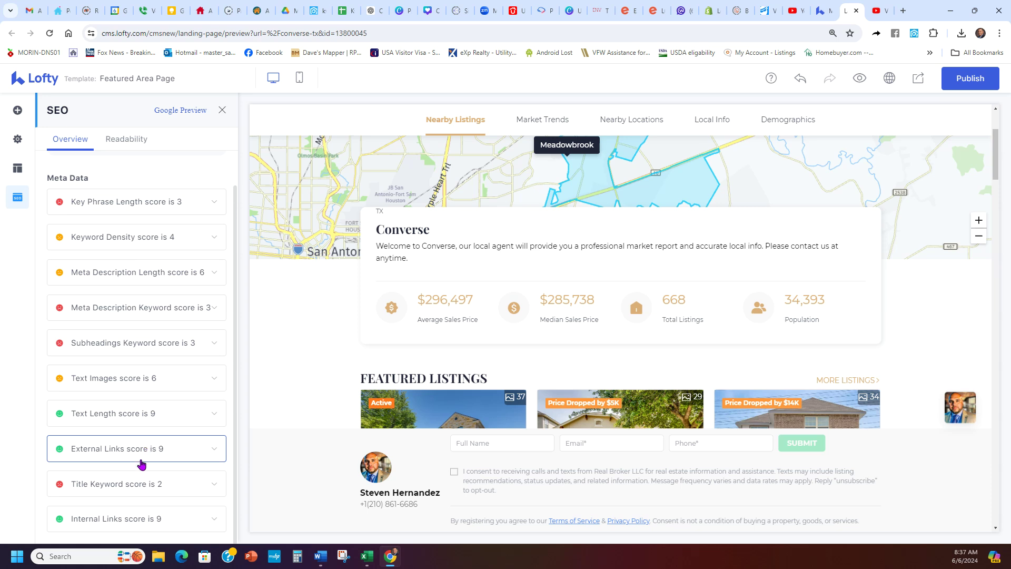
pyautogui.click(214, 415)
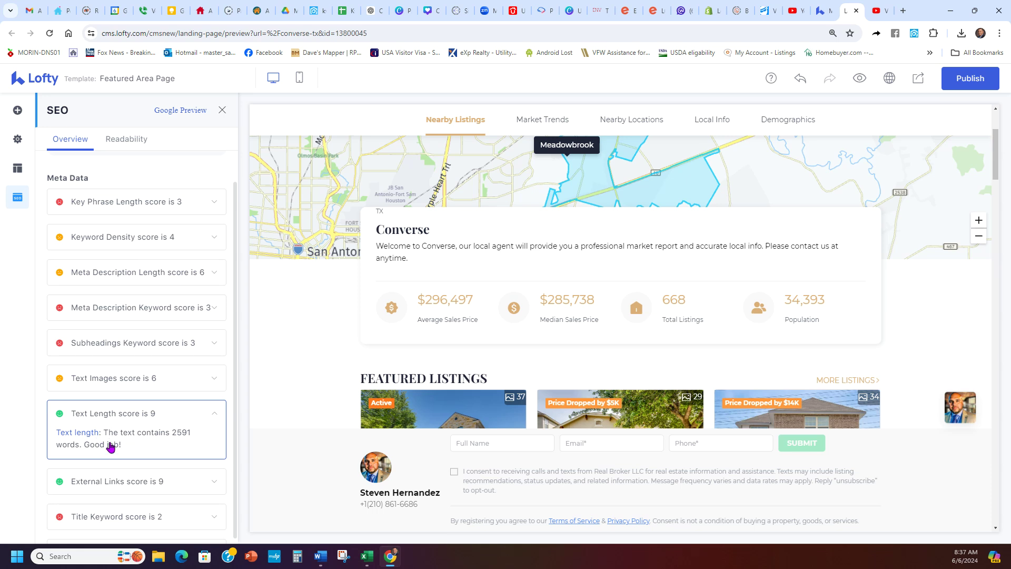
# Check the Subheadings Keyword recommendation and the readability scores of the SEO analysis.
pyautogui.click(210, 416)
pyautogui.click(209, 346)
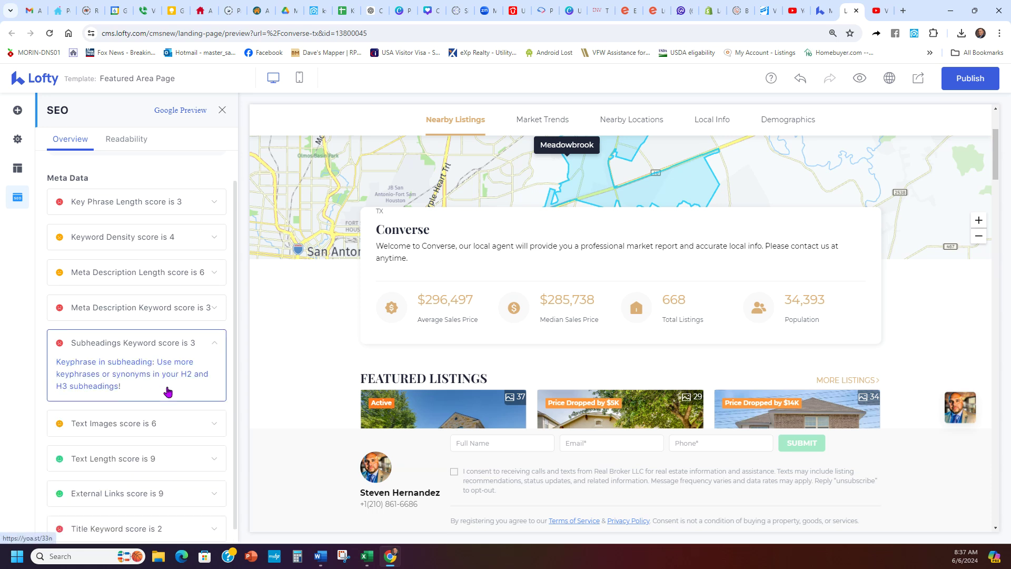
pyautogui.click(214, 344)
pyautogui.scroll(2, 171, 178)
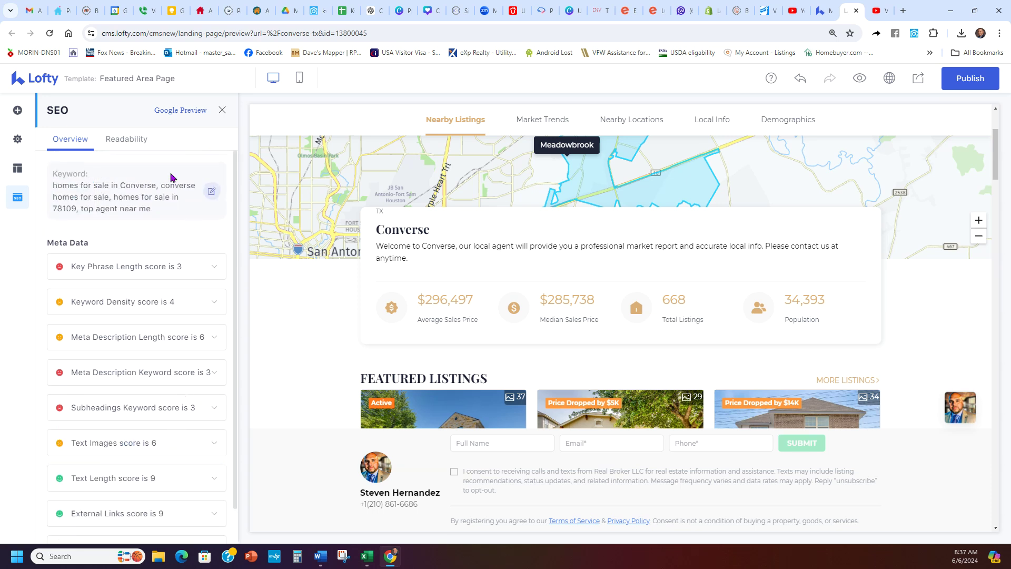
pyautogui.click(128, 139)
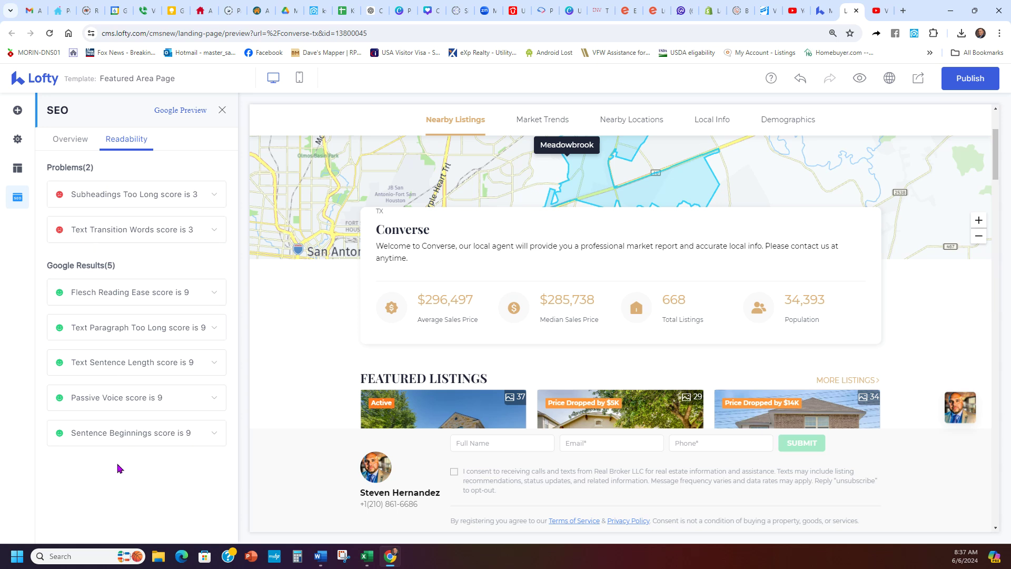
pyautogui.click(75, 140)
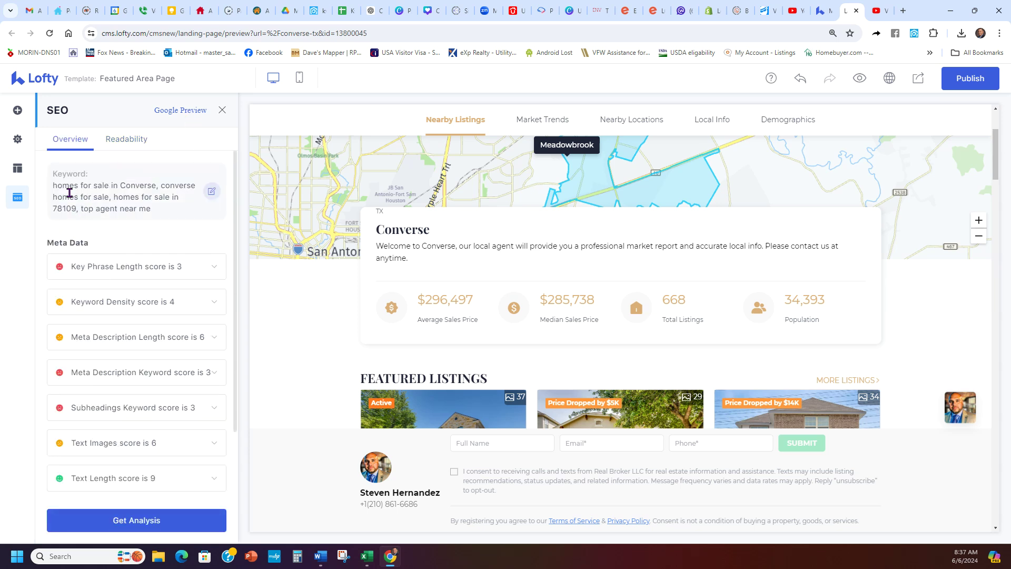
pyautogui.scroll(-1, 124, 332)
pyautogui.scroll(1, 105, 316)
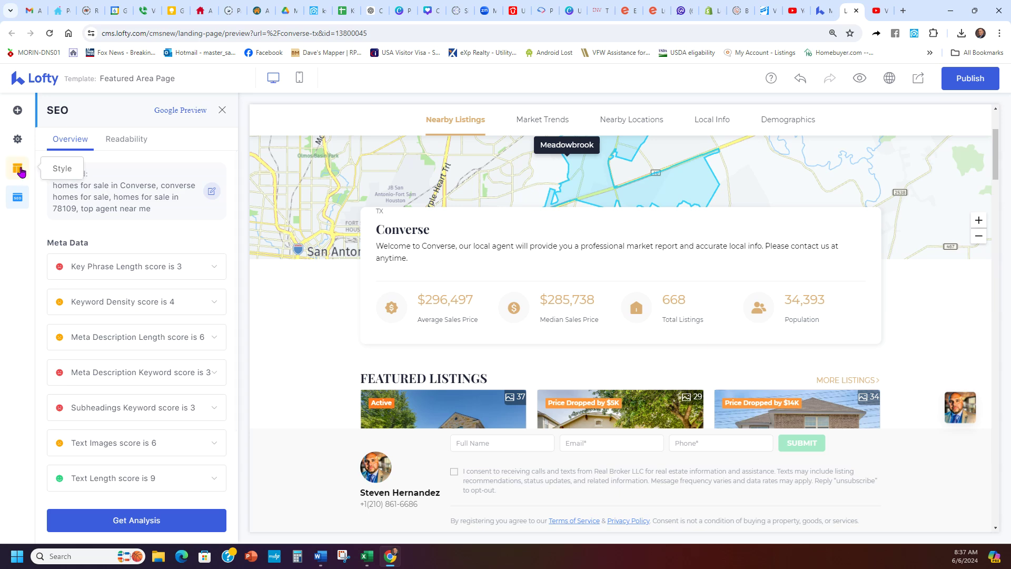
# Look over the landing page's available content blocks, settings, style and SEO options.
pyautogui.click(17, 166)
pyautogui.click(17, 138)
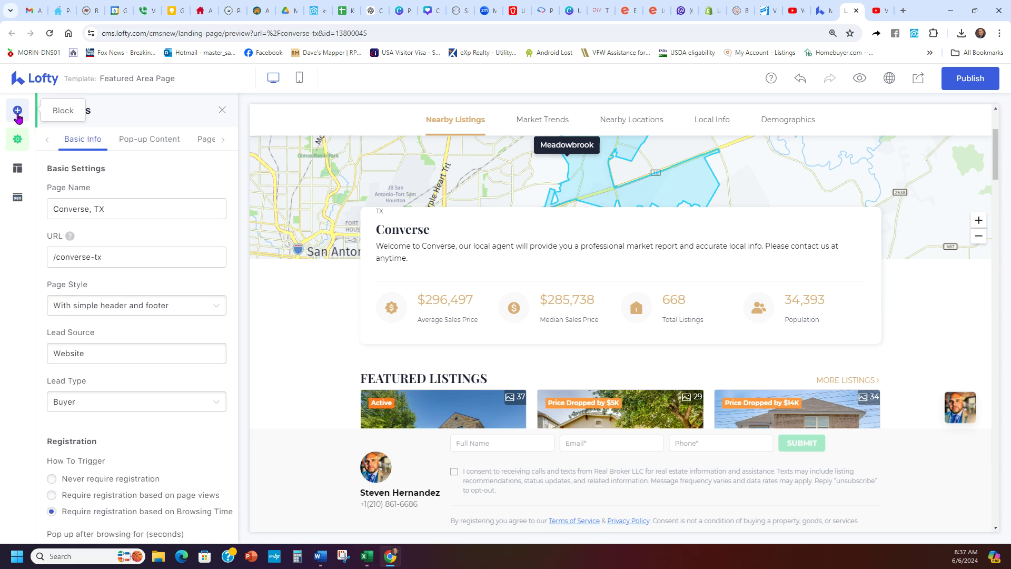
pyautogui.click(17, 111)
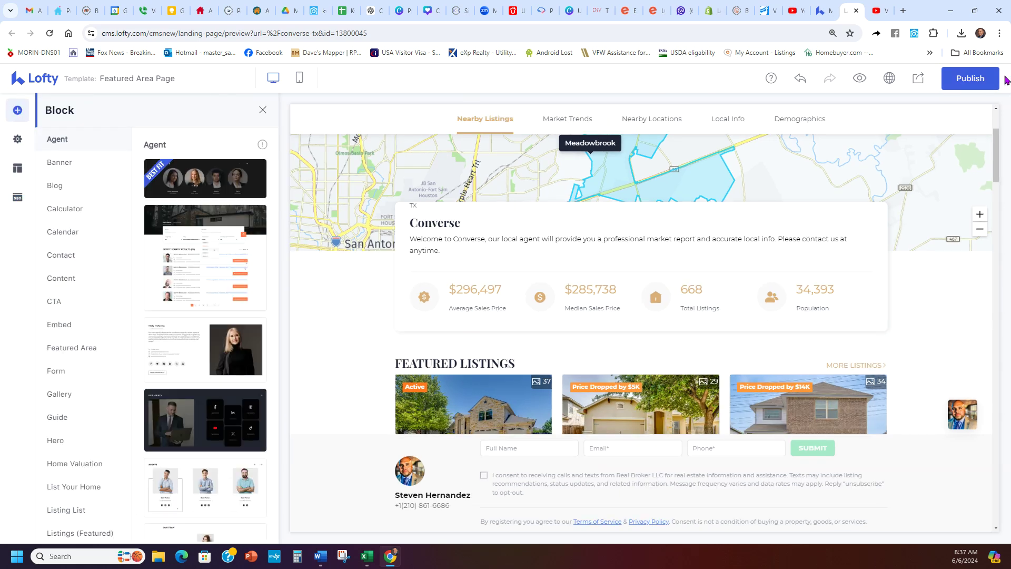
pyautogui.scroll(3, 914, 181)
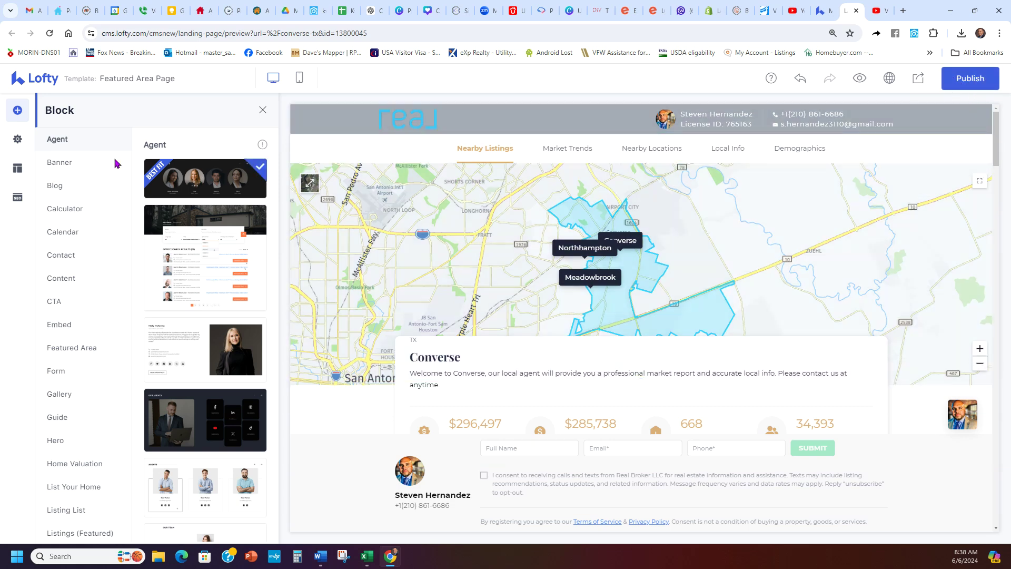
pyautogui.click(17, 139)
pyautogui.click(16, 177)
pyautogui.click(17, 199)
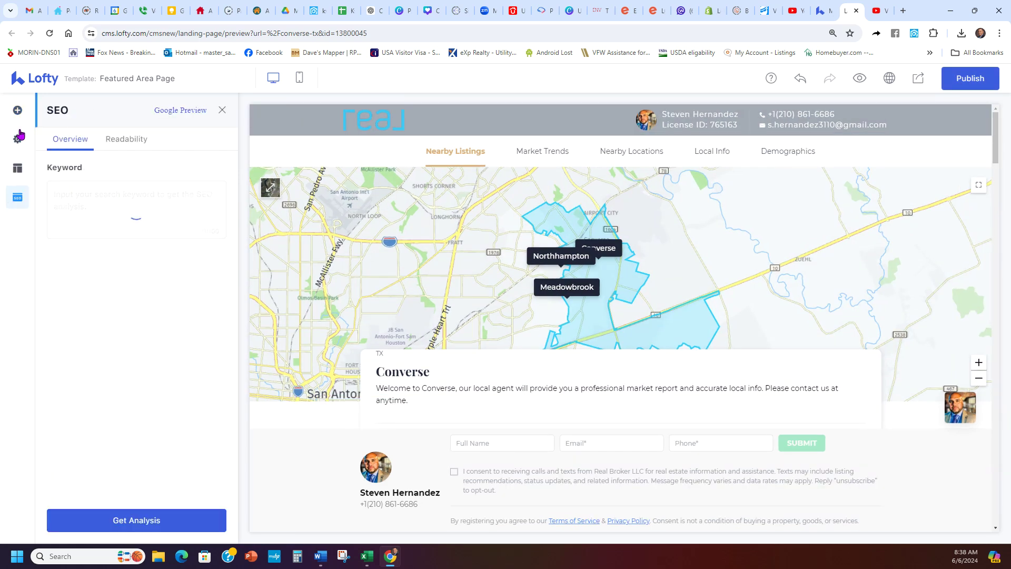
pyautogui.click(19, 111)
# Publish the Converse landing page and copy its link from a new social channel post.
pyautogui.click(969, 78)
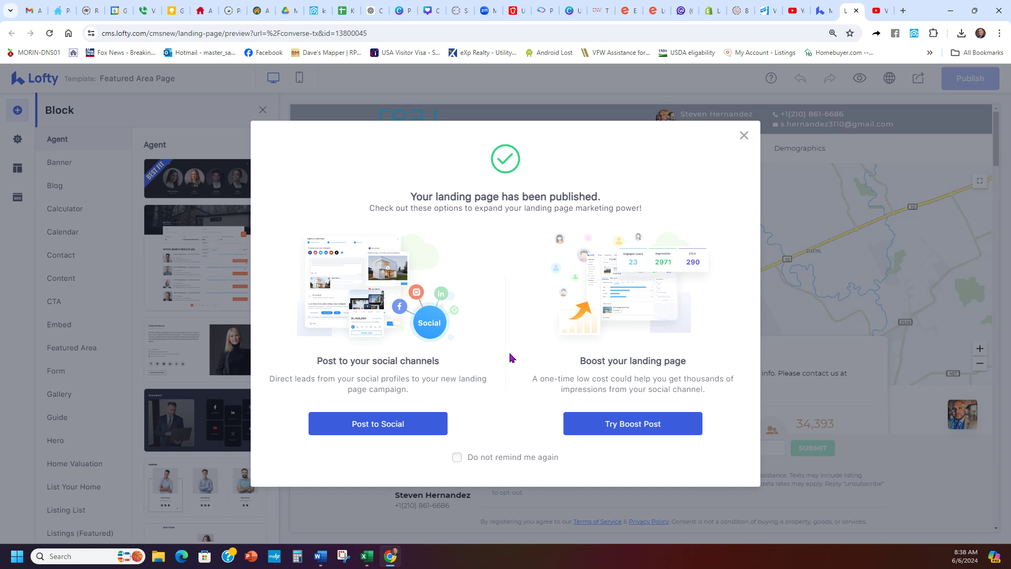
pyautogui.click(401, 430)
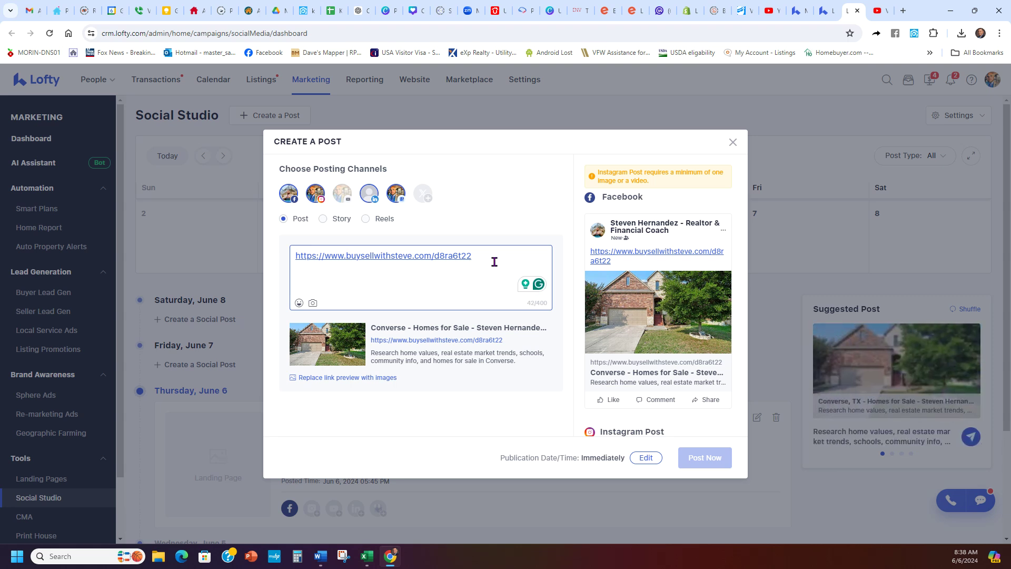
pyautogui.tripleClick(287, 253)
pyautogui.hotkey('ctrl', 'c')
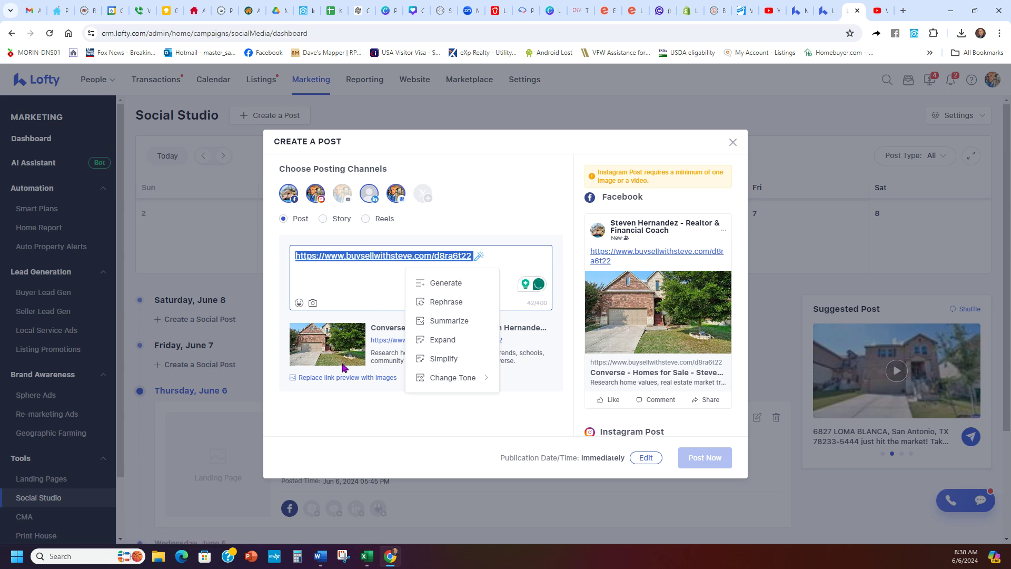
# Switch to Facebook in a new tab and paste the landing page link into a new post.
pyautogui.click(903, 11)
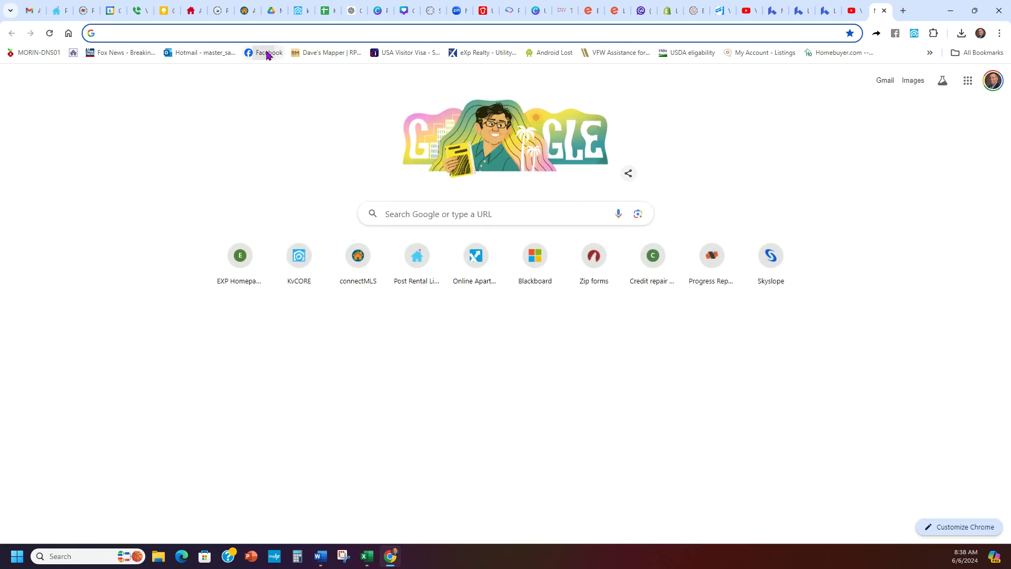
pyautogui.click(268, 54)
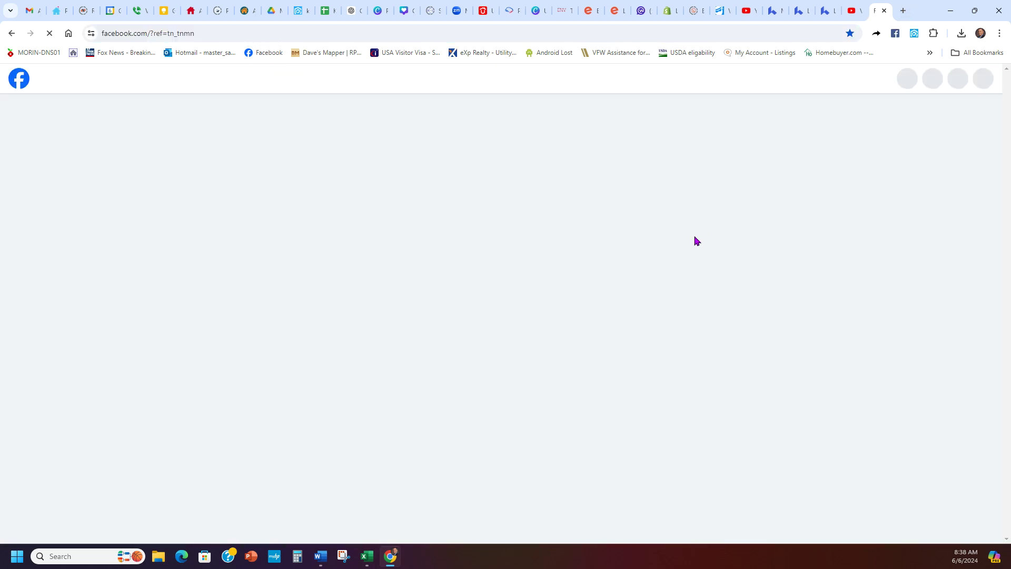
pyautogui.click(531, 267)
pyautogui.hotkey('ctrl', 'v')
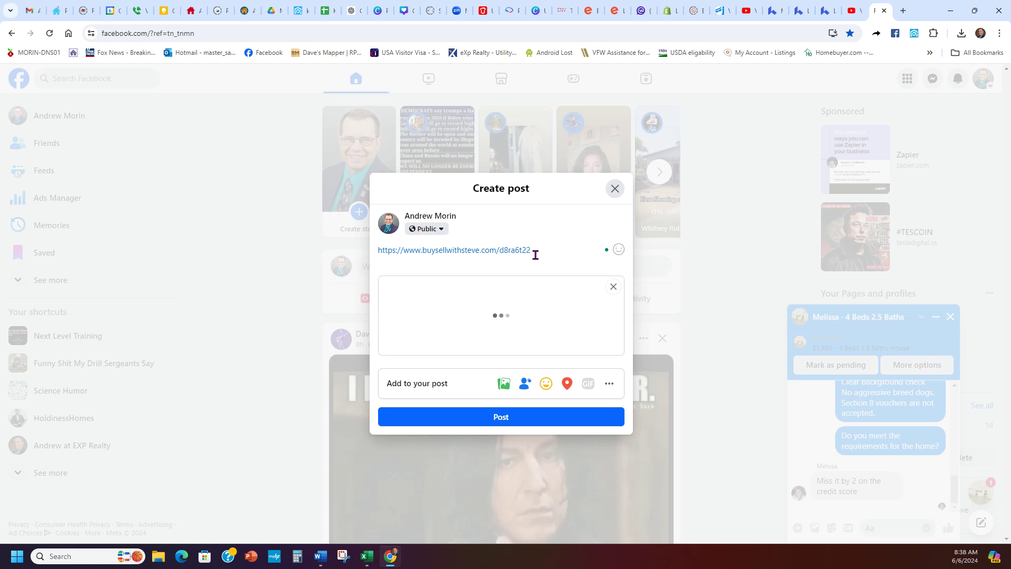
# Remove the link text from the post while keeping the link preview, and publish the post.
pyautogui.moveTo(553, 248); pyautogui.dragTo(369, 261)
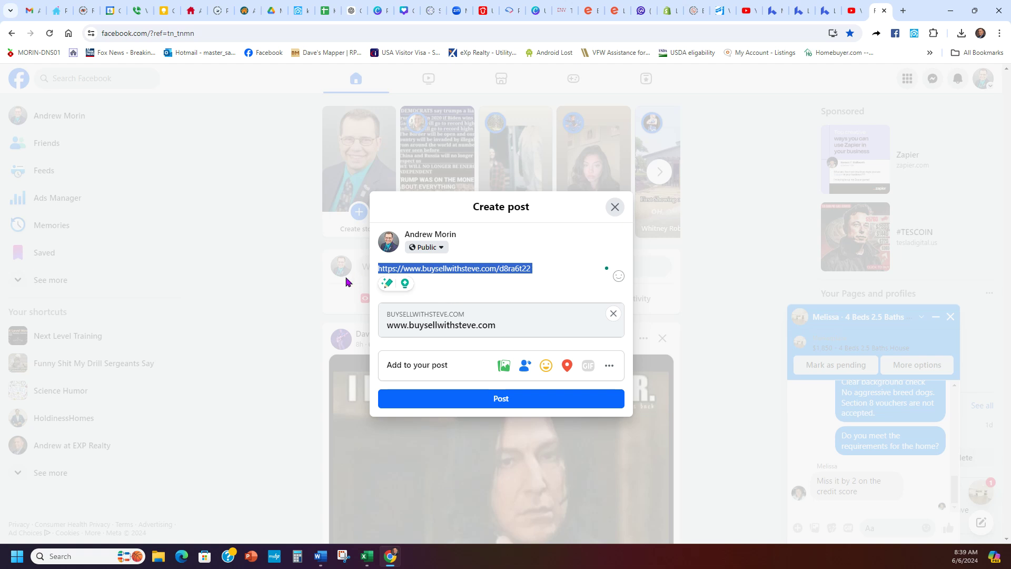
pyautogui.press('BackSpace')
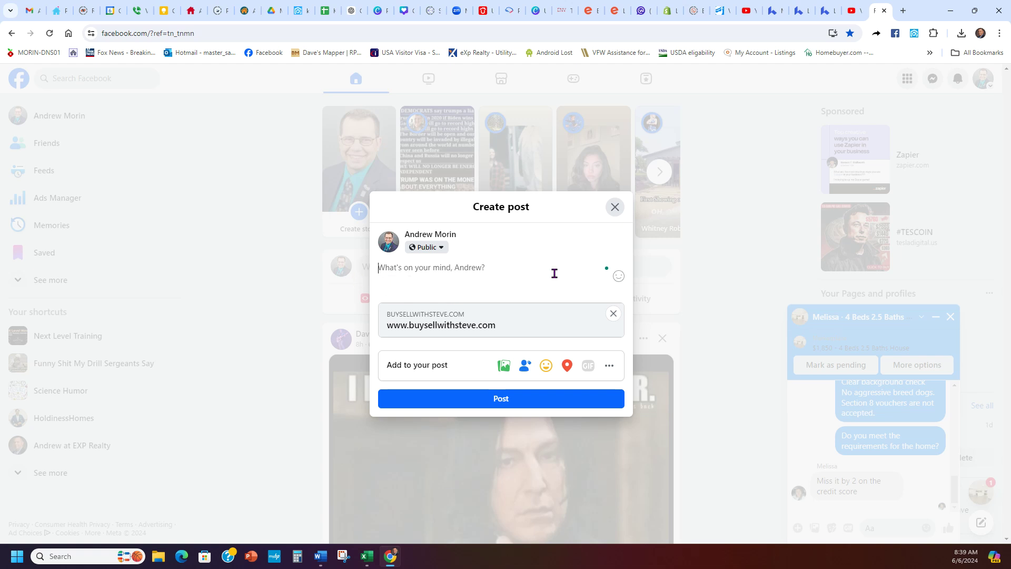
pyautogui.moveTo(531, 321)
pyautogui.click(510, 404)
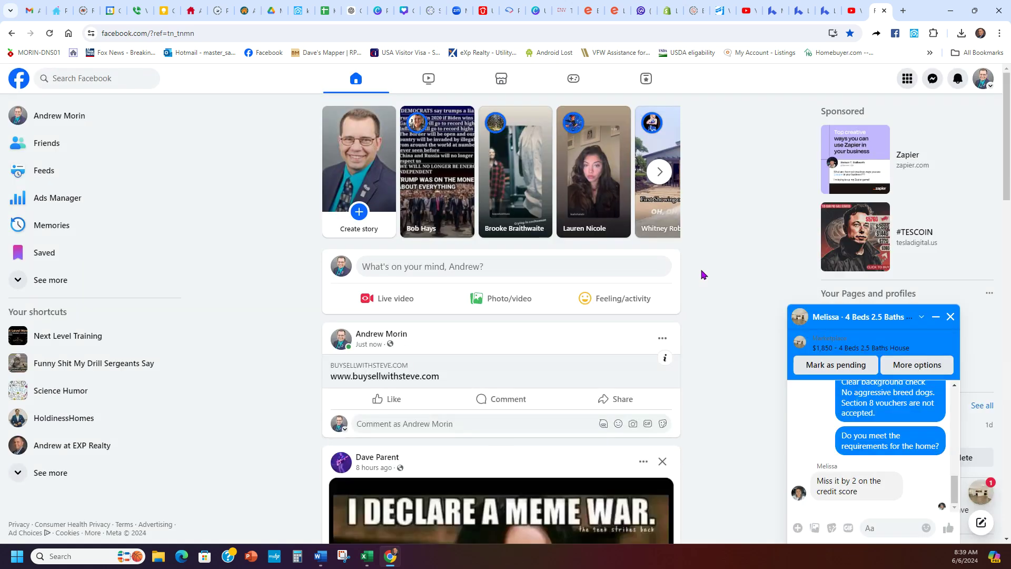
# Open the landing page from the Facebook post and look over its map, featured listings, market trends and housing detail.
pyautogui.scroll(-3, 704, 274)
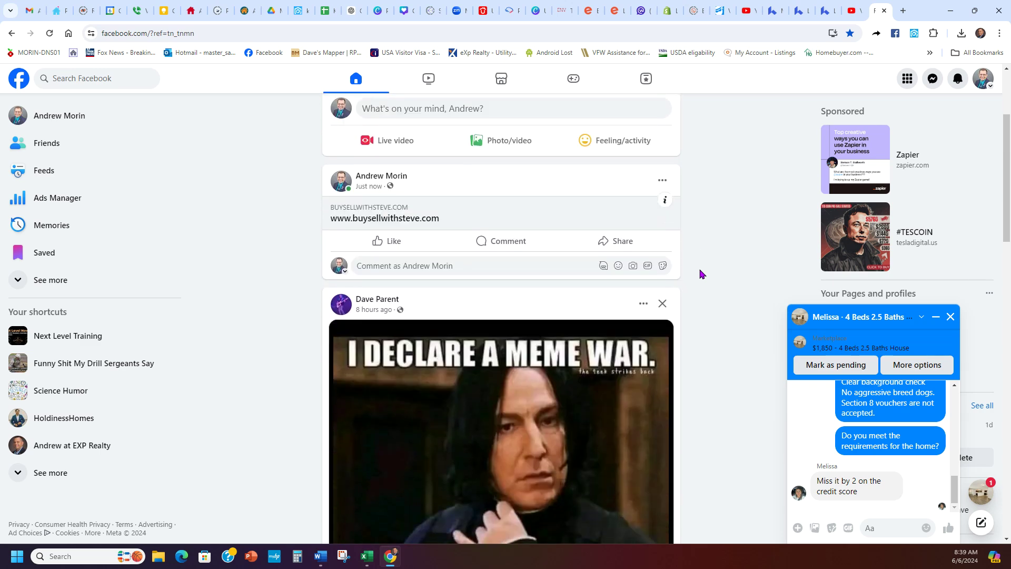
pyautogui.click(383, 220)
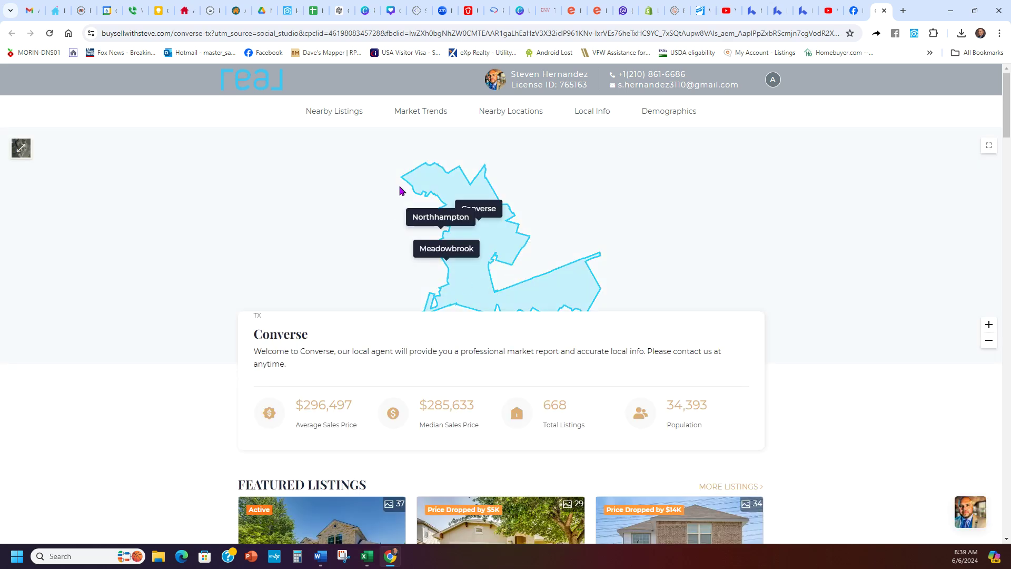
pyautogui.scroll(-9, 813, 260)
pyautogui.scroll(-2, 827, 347)
pyautogui.scroll(10, 828, 344)
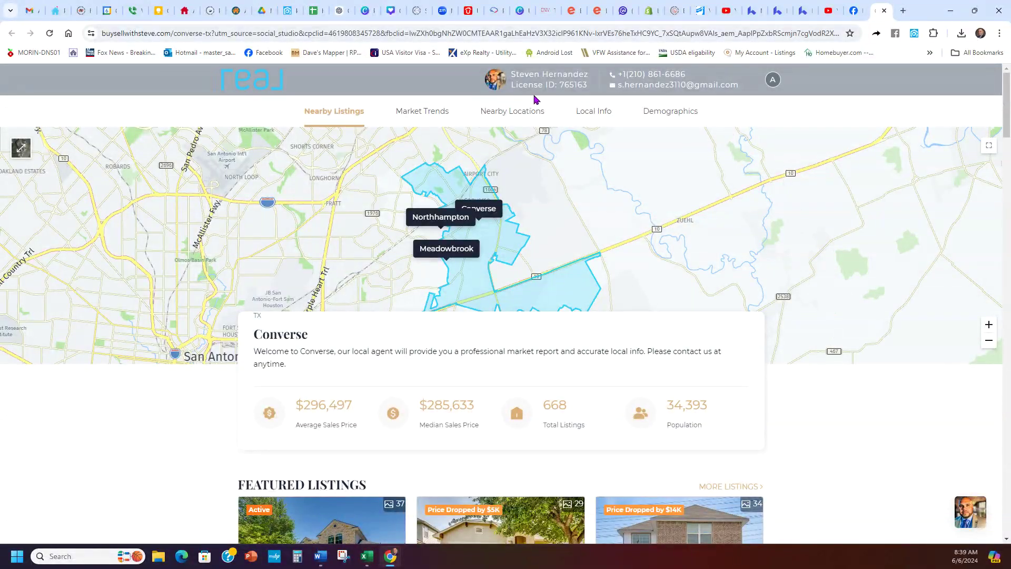
pyautogui.scroll(-5, 860, 320)
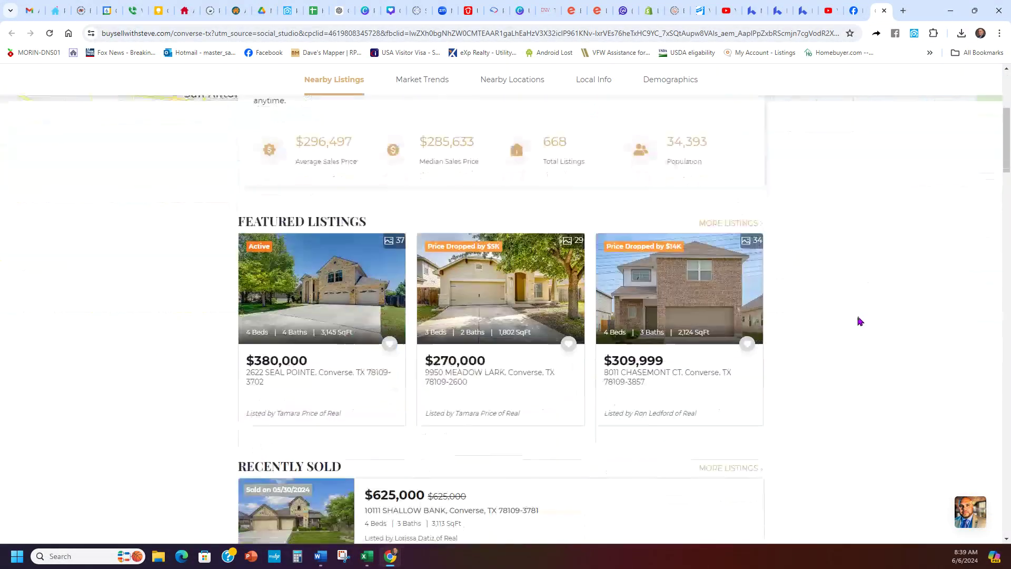
pyautogui.scroll(-15, 860, 321)
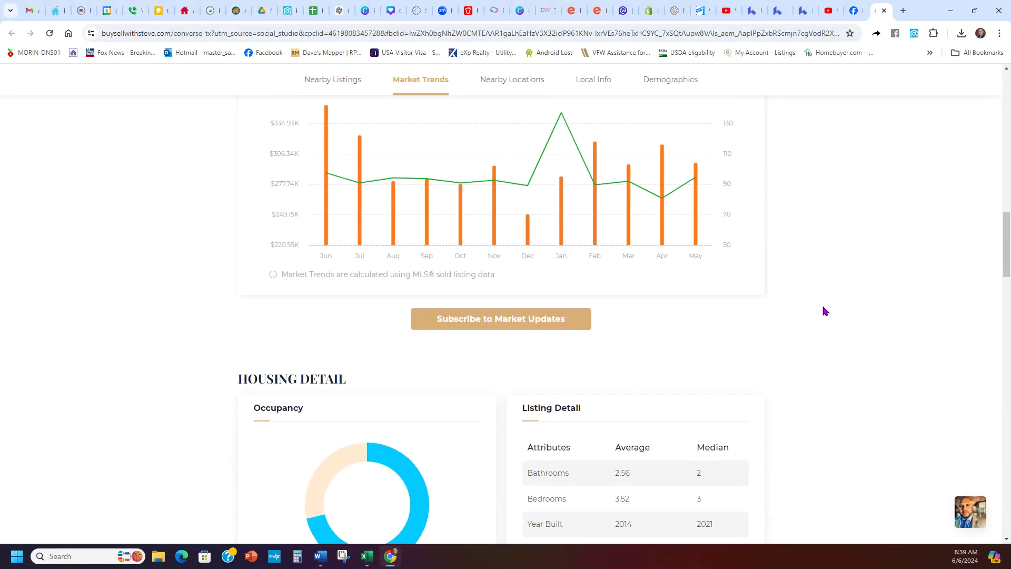
pyautogui.scroll(-3, 825, 312)
pyautogui.scroll(3, 843, 274)
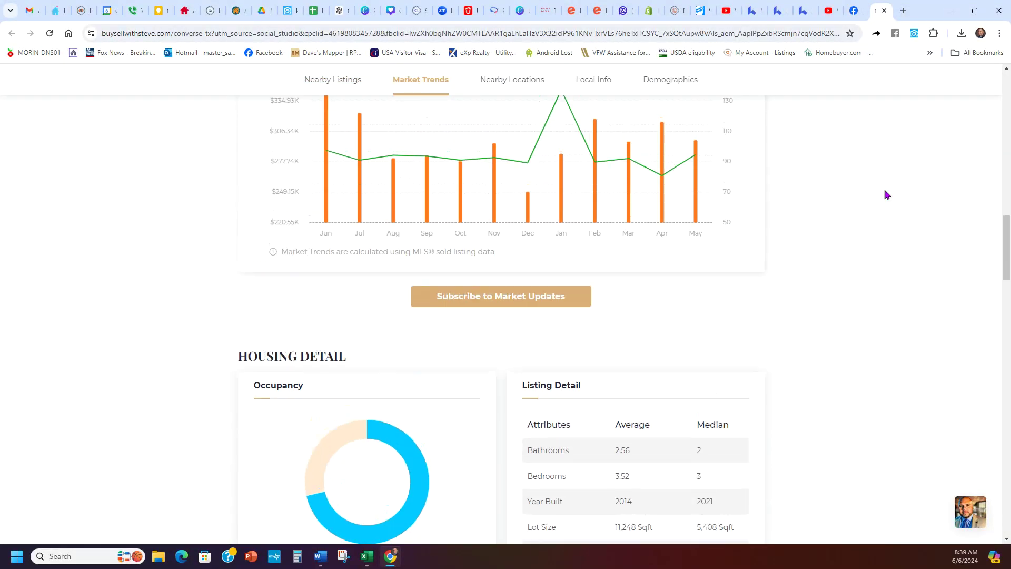
# Close the live landing page and Facebook tabs and return to the Social Studio in Lofty.
pyautogui.click(883, 11)
pyautogui.click(883, 11)
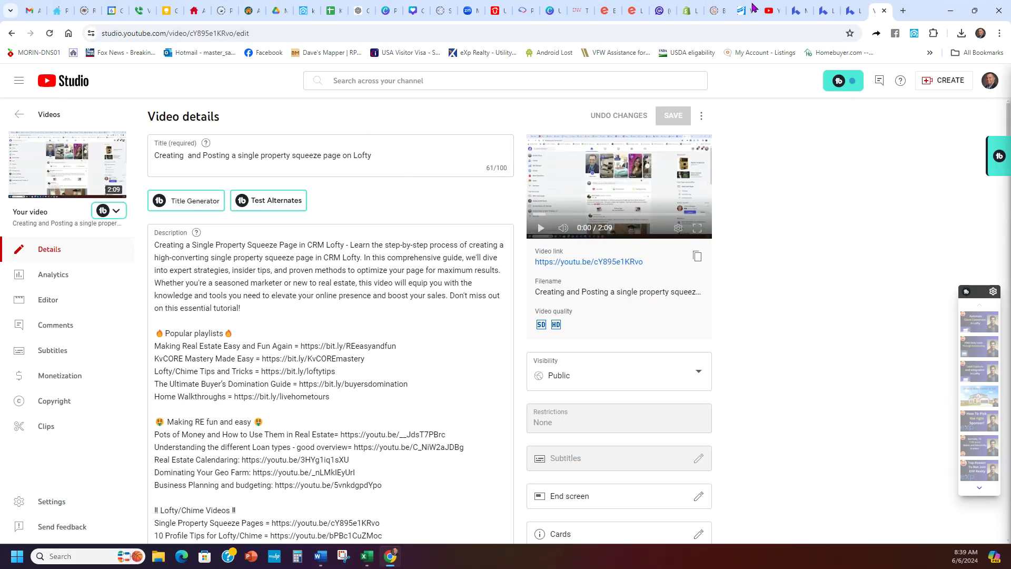
pyautogui.click(636, 10)
pyautogui.click(853, 10)
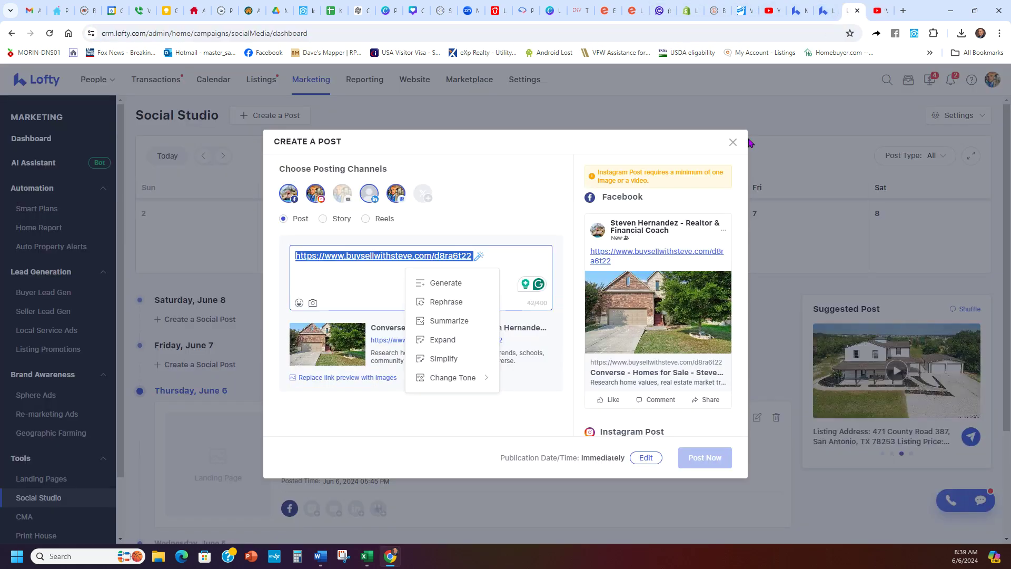
# Discard the social post draft and examine the Converse, TX entry in the landing pages list.
pyautogui.click(732, 142)
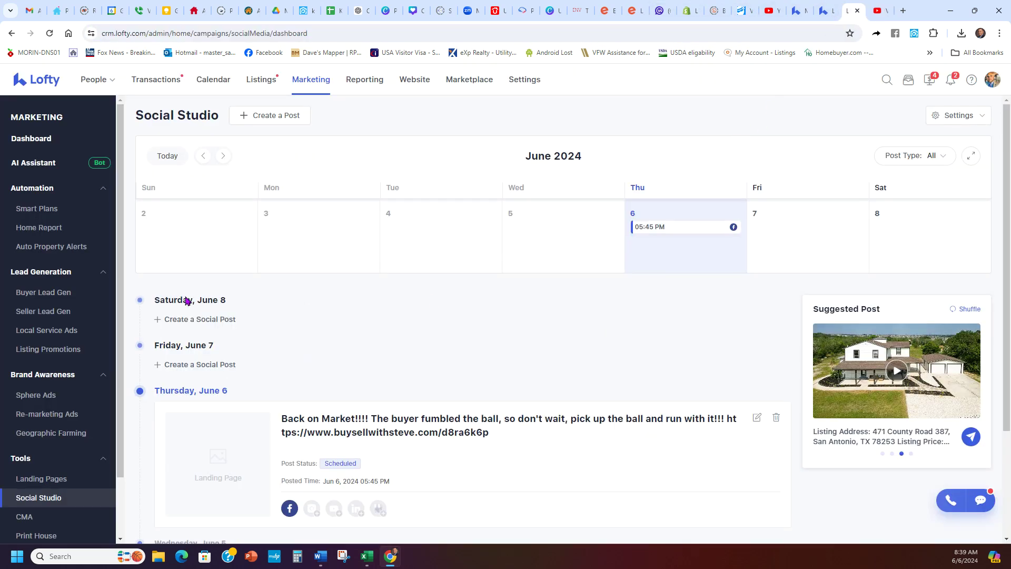
pyautogui.click(53, 478)
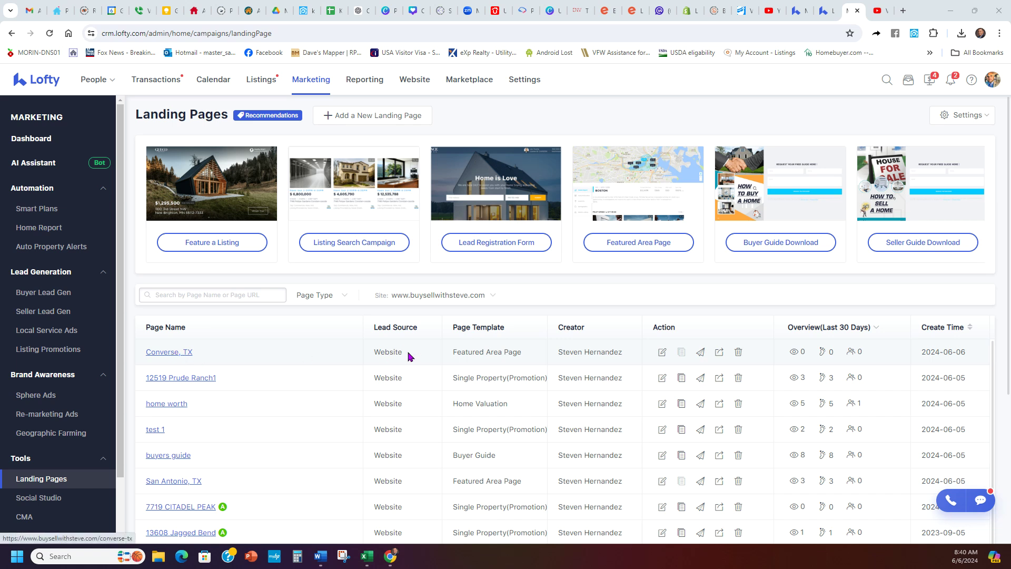
pyautogui.moveTo(634, 354); pyautogui.dragTo(363, 349)
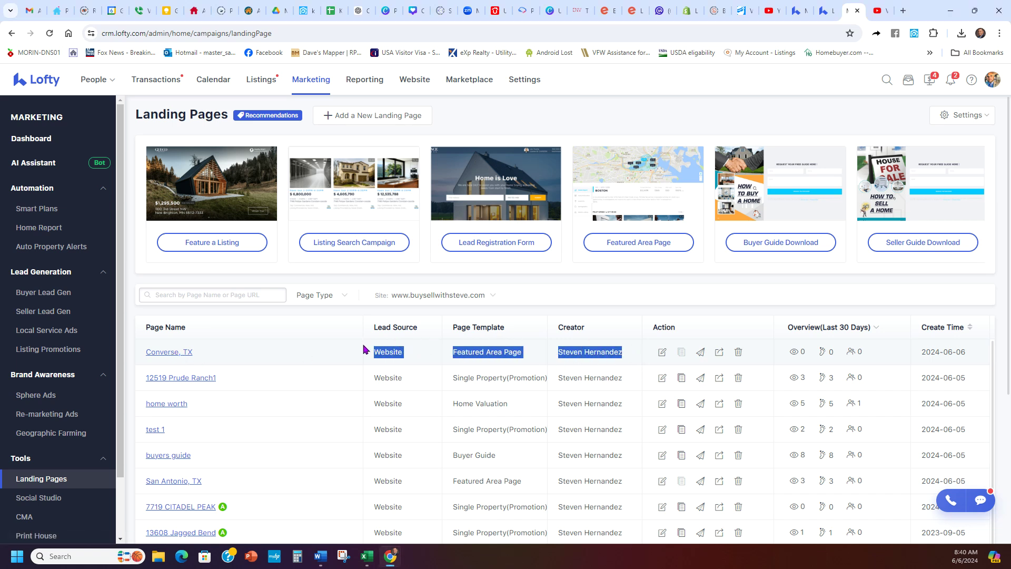
pyautogui.click(363, 349)
pyautogui.moveTo(632, 356); pyautogui.dragTo(368, 355)
pyautogui.click(366, 354)
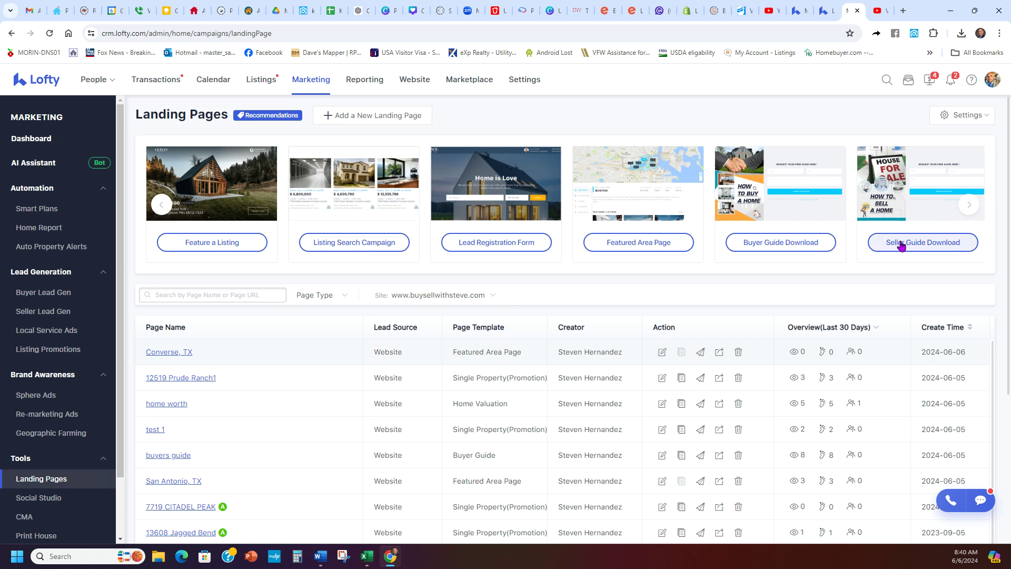
# Create a landing page from the Seller Guide Download template with the page name "Seller guide".
pyautogui.click(928, 245)
pyautogui.click(458, 297)
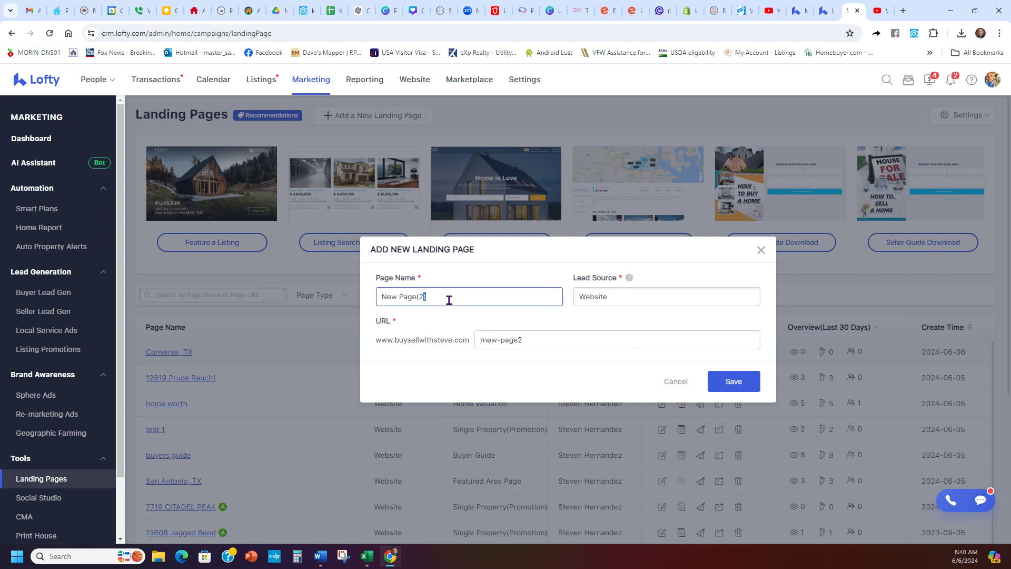
pyautogui.moveTo(449, 300); pyautogui.dragTo(347, 306)
pyautogui.write('Seller guide')
pyautogui.click(727, 382)
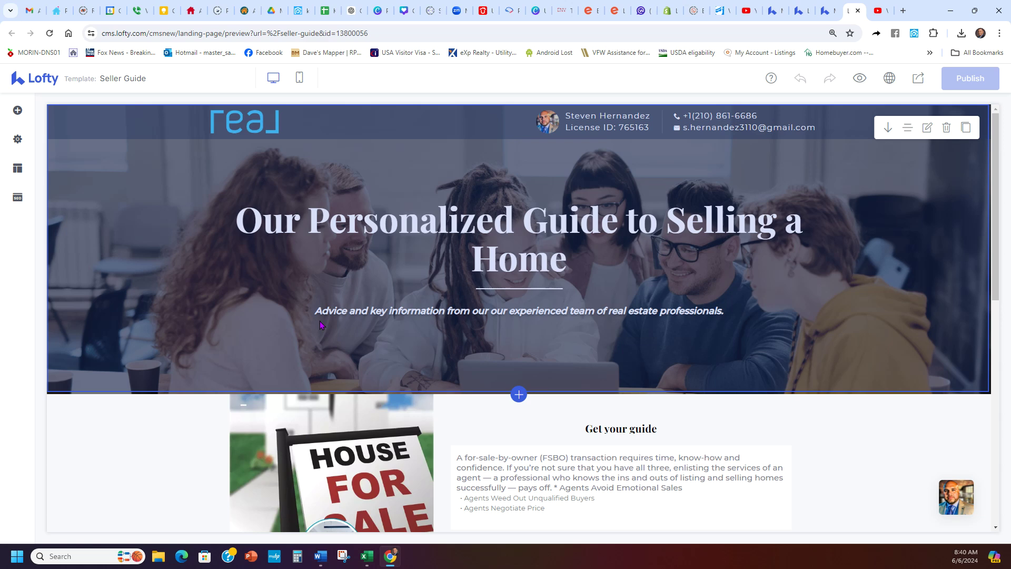
# Set the lead privacy of the seller guide page to Private Lead in its basic settings.
pyautogui.click(17, 167)
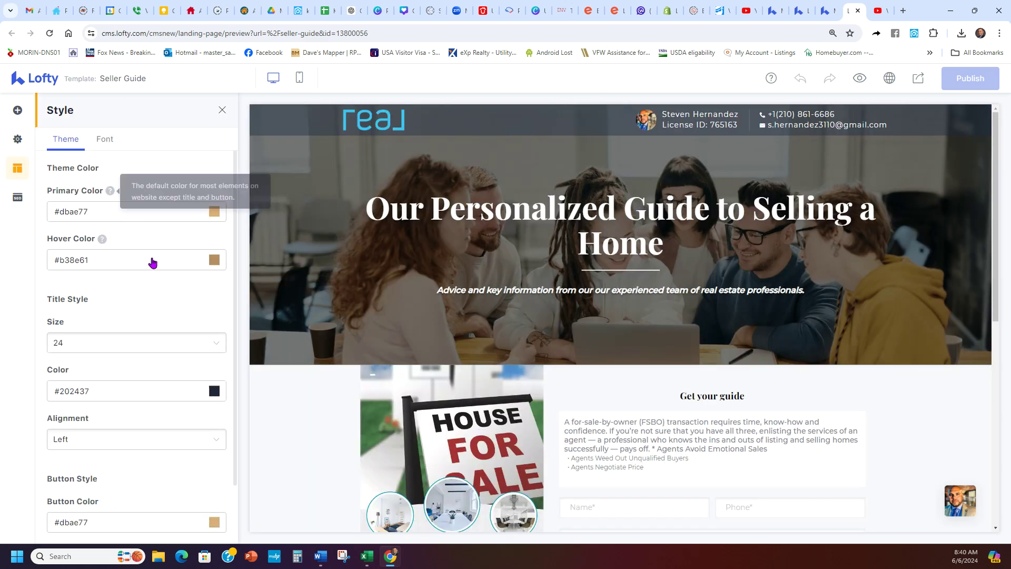
pyautogui.scroll(-2, 151, 261)
pyautogui.click(17, 139)
pyautogui.scroll(-5, 144, 271)
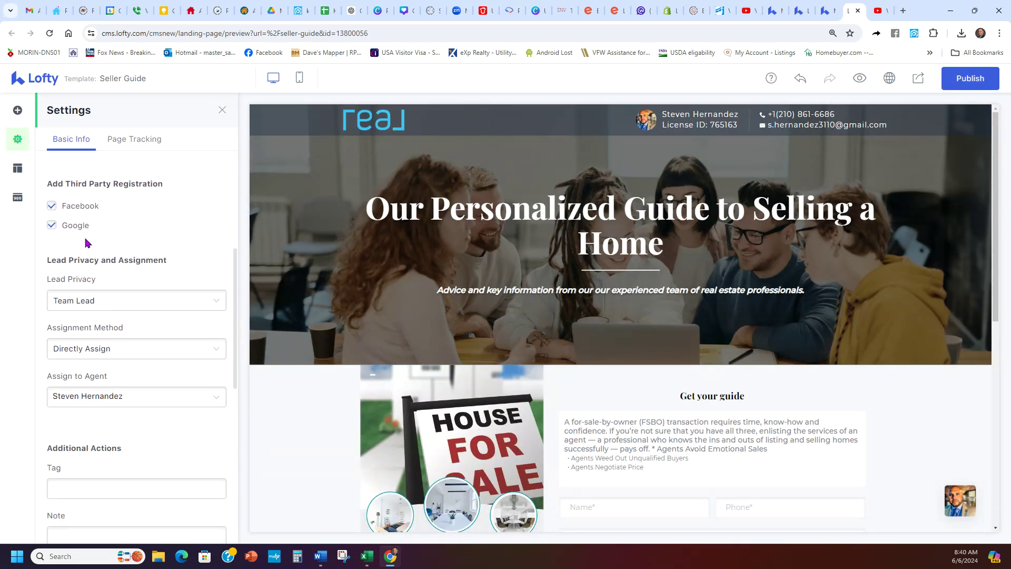
pyautogui.click(93, 310)
pyautogui.click(86, 345)
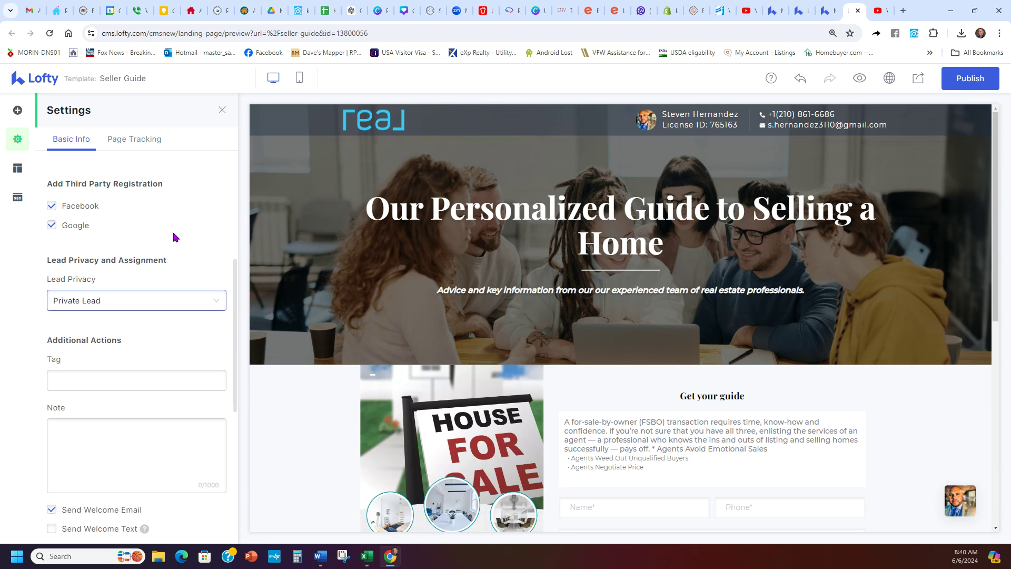
# Examine the page tracking fields and the registration settings of the seller guide page.
pyautogui.scroll(2, 158, 200)
pyautogui.click(136, 145)
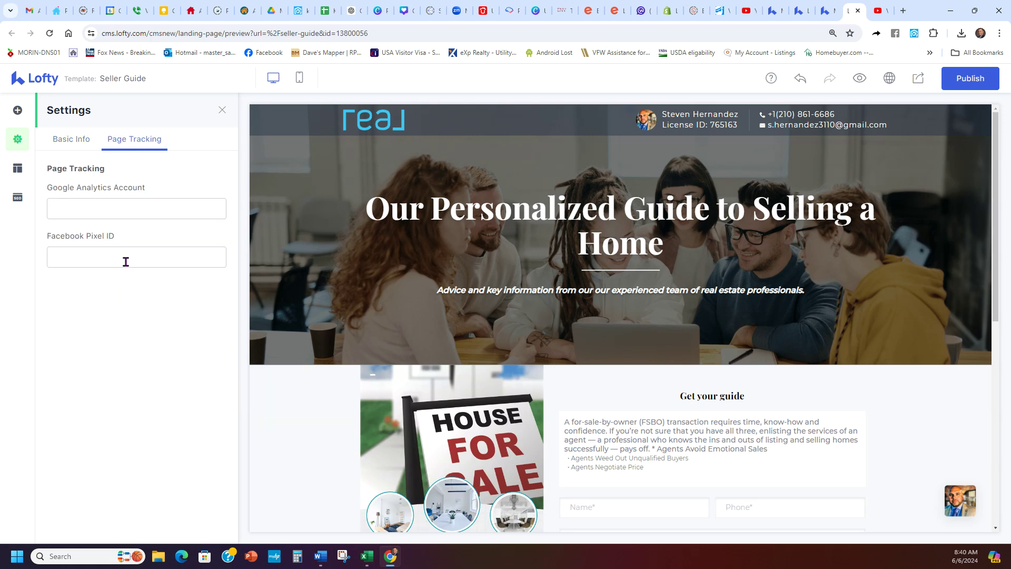
pyautogui.click(72, 140)
pyautogui.scroll(-2, 166, 327)
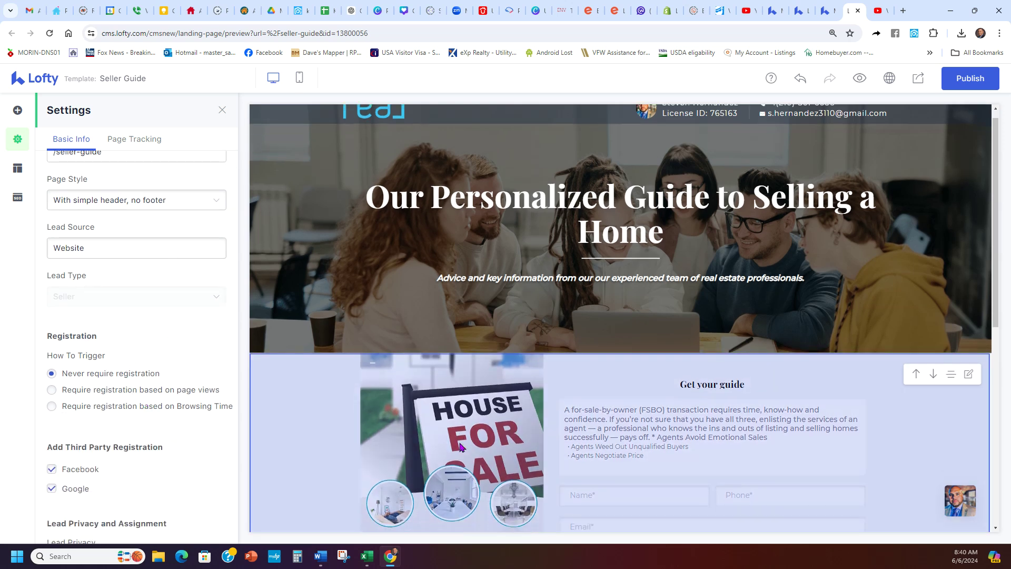
pyautogui.scroll(-3, 467, 394)
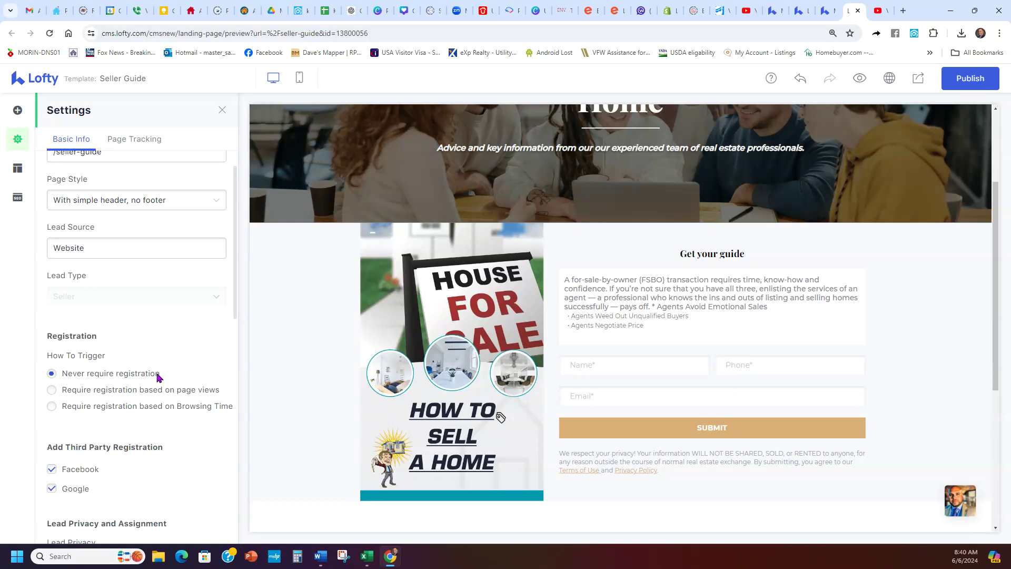
pyautogui.scroll(-4, 174, 364)
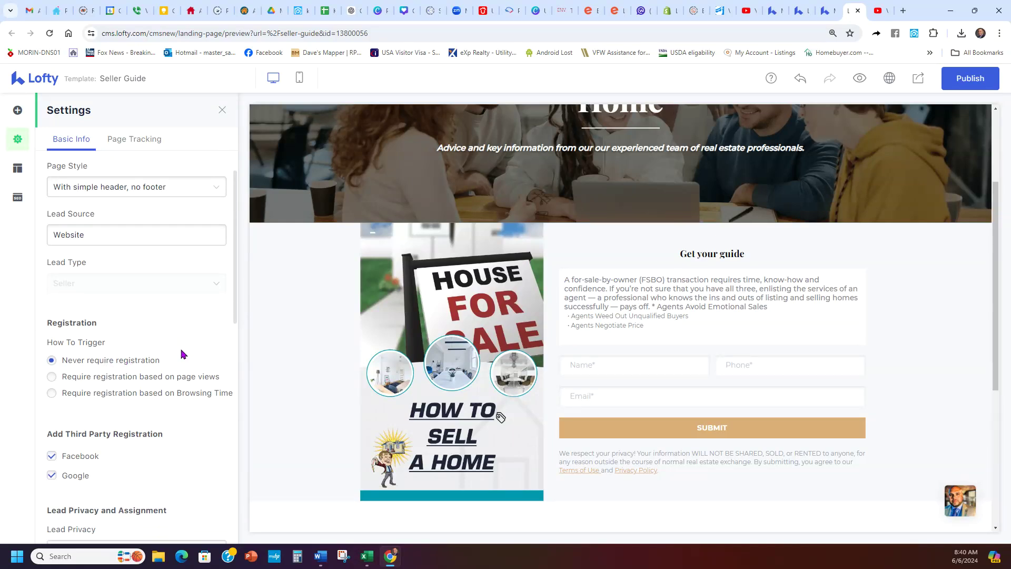
# Enable Send Welcome Text in the additional actions of the seller guide page and check its SEO fields.
pyautogui.click(136, 352)
pyautogui.click(141, 352)
pyautogui.scroll(-3, 170, 325)
pyautogui.scroll(-2, 158, 406)
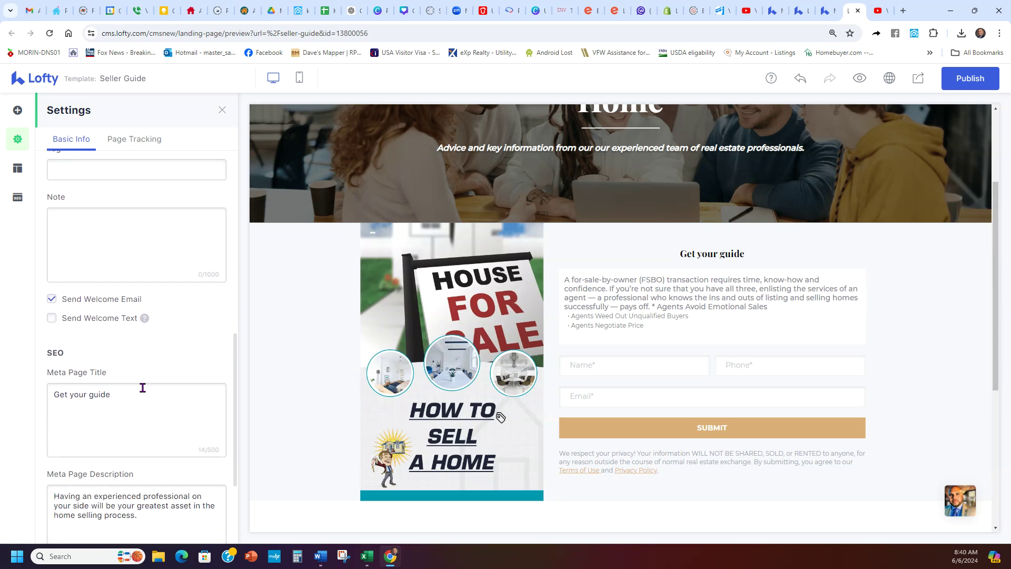
pyautogui.click(86, 318)
pyautogui.scroll(-2, 177, 334)
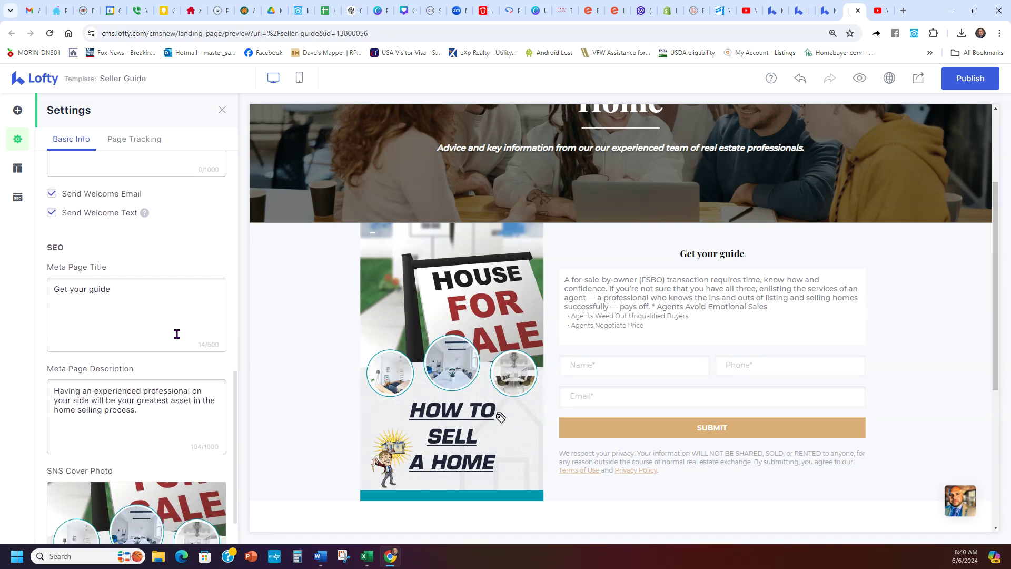
# Examine the SEO analysis tool and the Agent blocks available for the seller guide page, comparing them with its existing content.
pyautogui.click(17, 168)
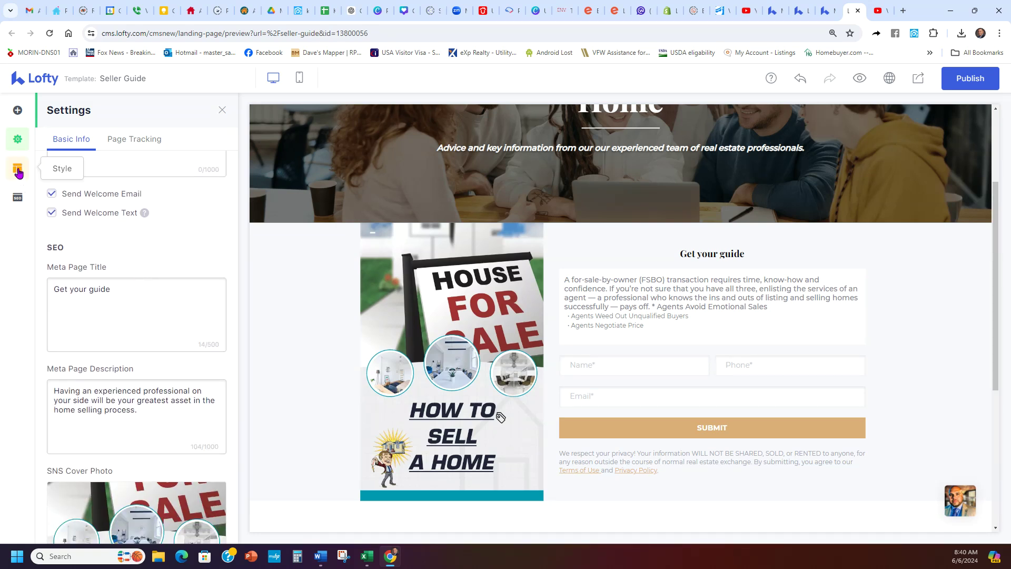
pyautogui.click(17, 196)
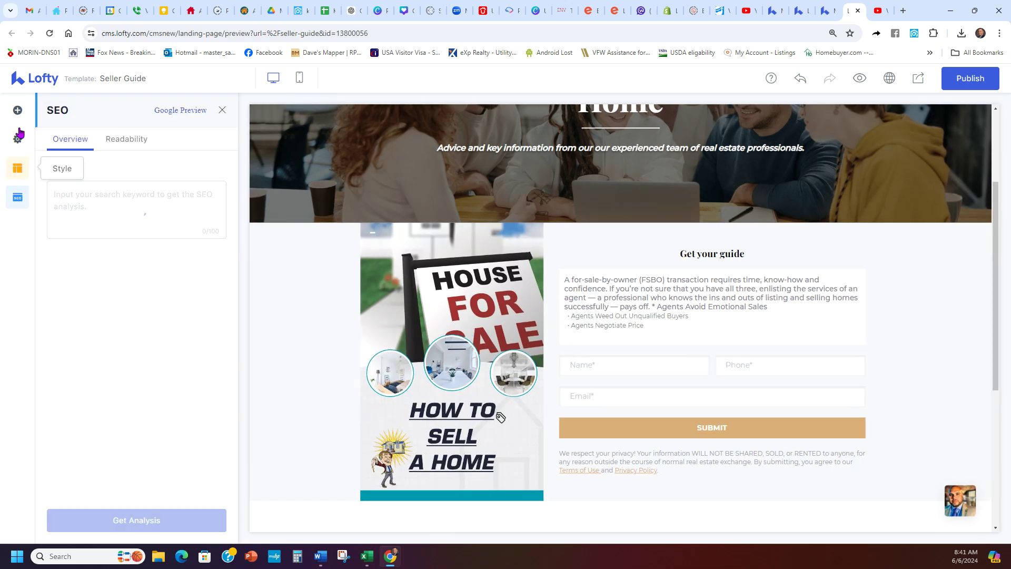
pyautogui.click(18, 110)
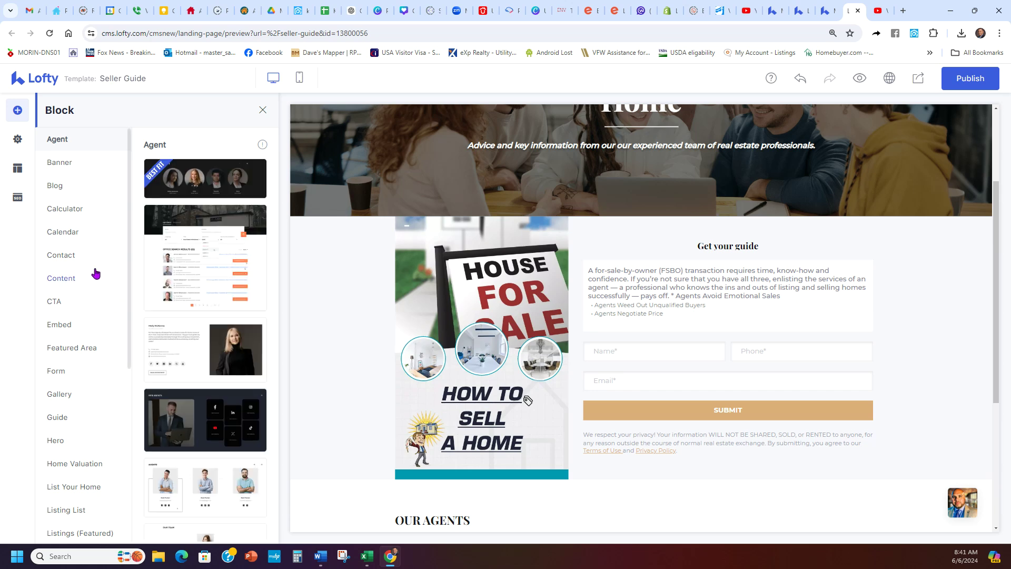
pyautogui.scroll(-2, 95, 273)
pyautogui.scroll(-6, 203, 259)
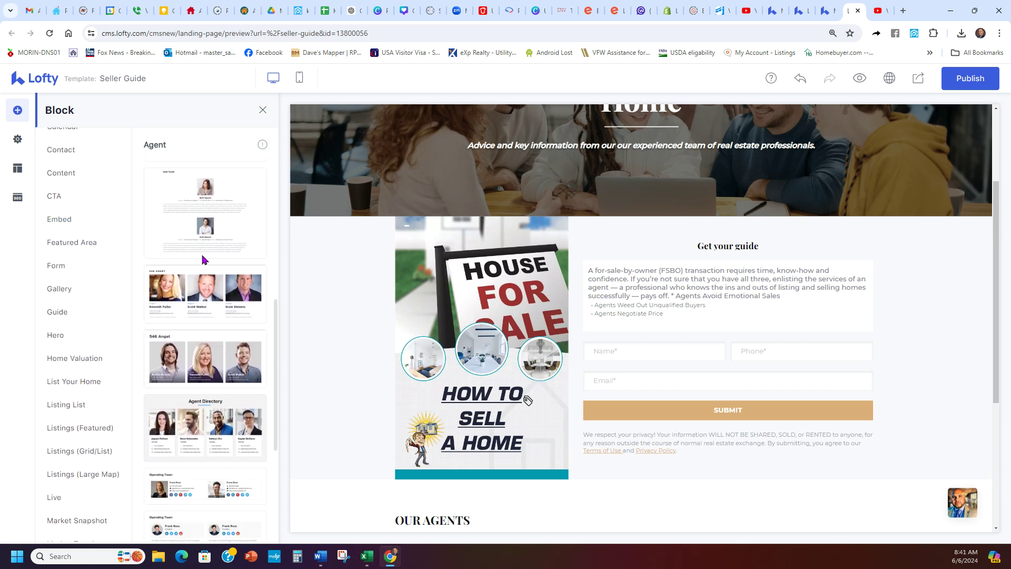
pyautogui.scroll(3, 801, 343)
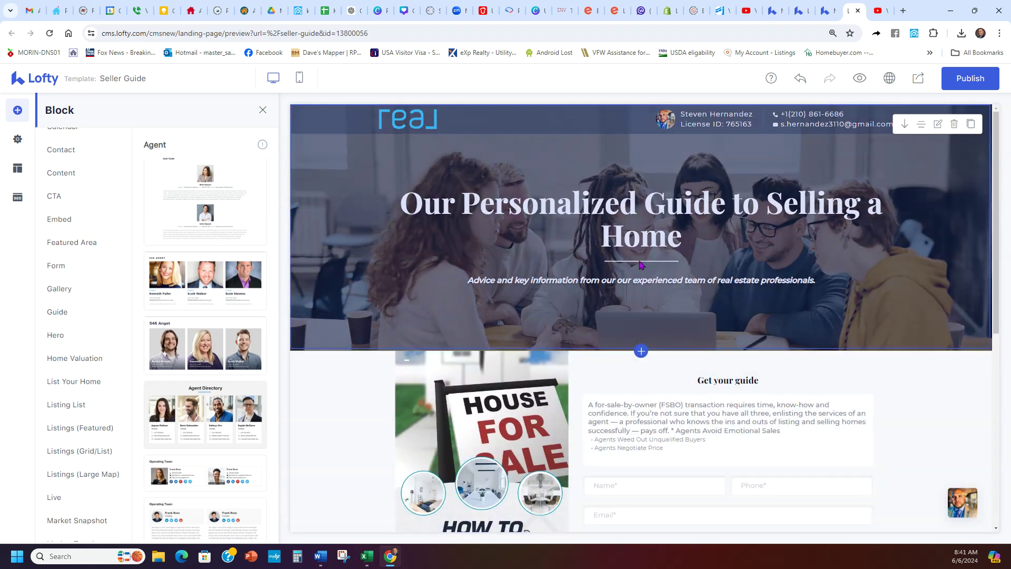
pyautogui.scroll(-5, 574, 277)
pyautogui.scroll(-2, 579, 263)
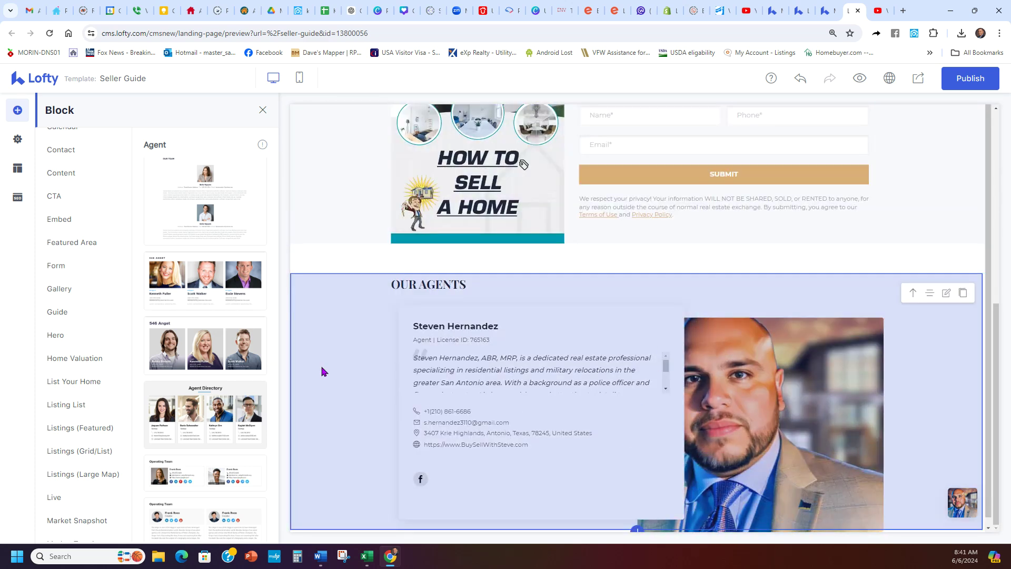
pyautogui.click(194, 351)
pyautogui.scroll(-6, 203, 342)
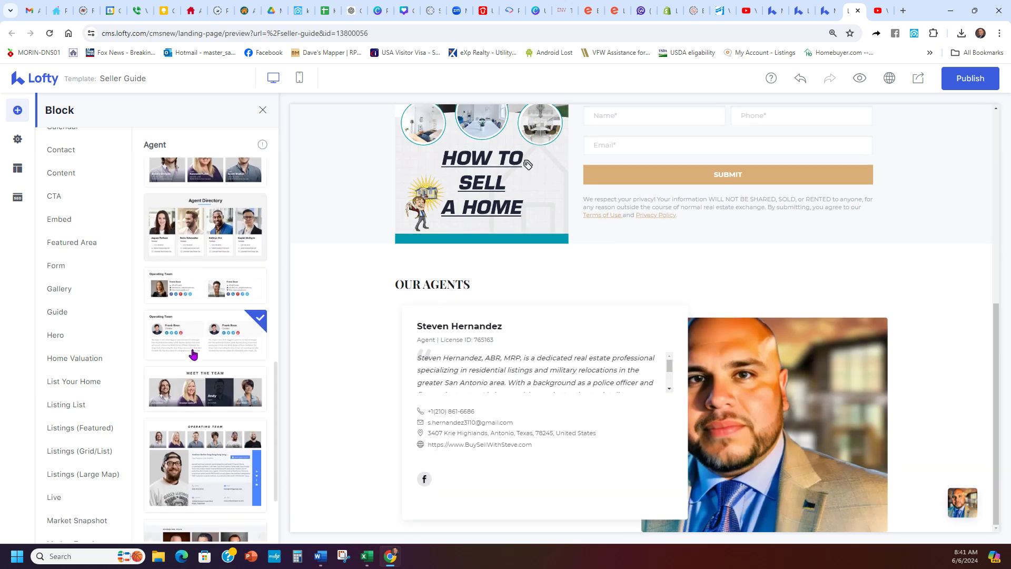
pyautogui.scroll(8, 198, 361)
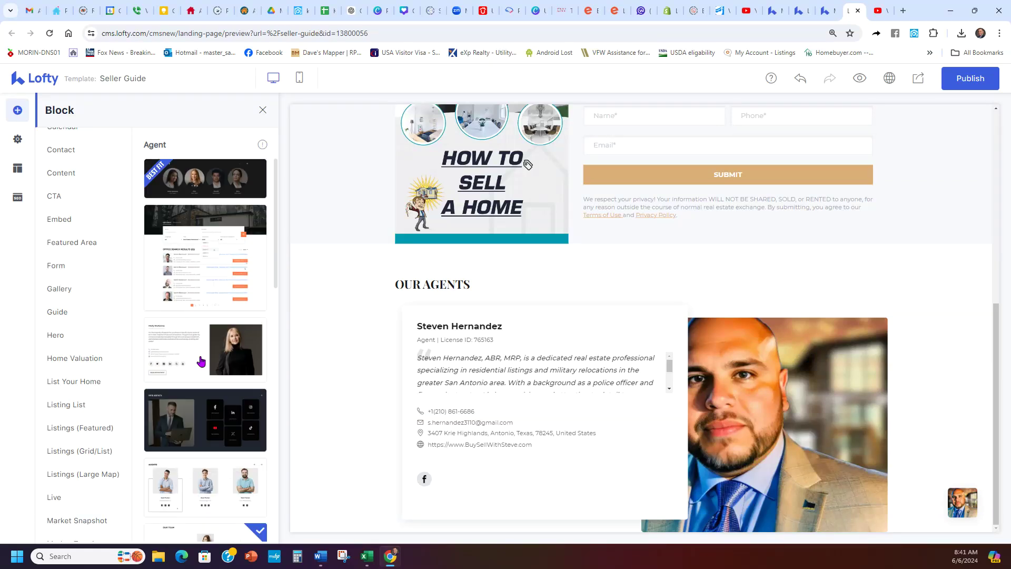
pyautogui.click(21, 199)
pyautogui.click(17, 168)
pyautogui.click(18, 139)
pyautogui.click(17, 111)
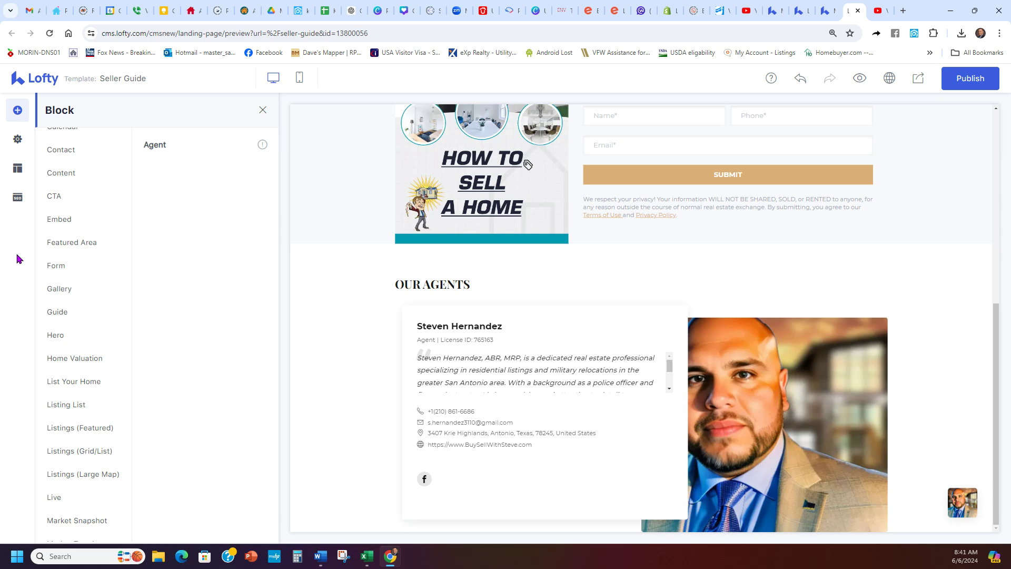
# Publish the seller guide landing page and start a social post for it.
pyautogui.click(967, 86)
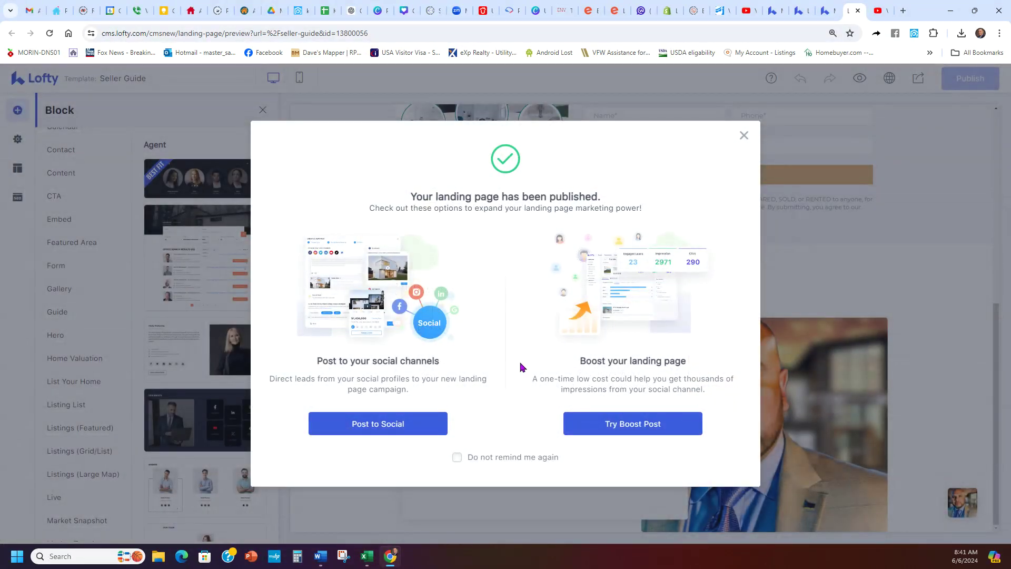
pyautogui.click(409, 425)
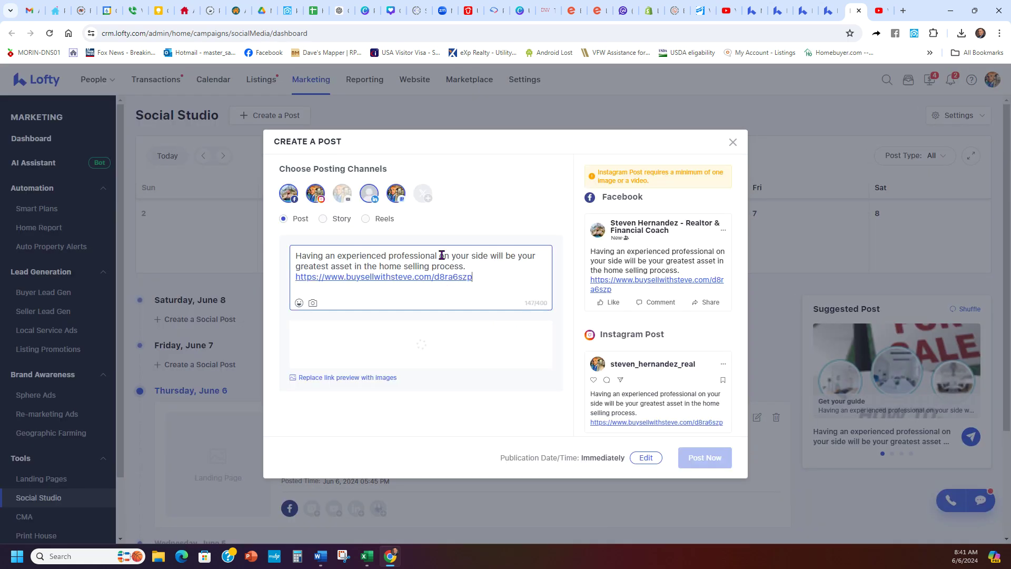
# Copy the suggested social post text with its link into a new post on the personal Facebook profile.
pyautogui.moveTo(314, 286); pyautogui.dragTo(290, 257)
pyautogui.hotkey('ctrl', 'c')
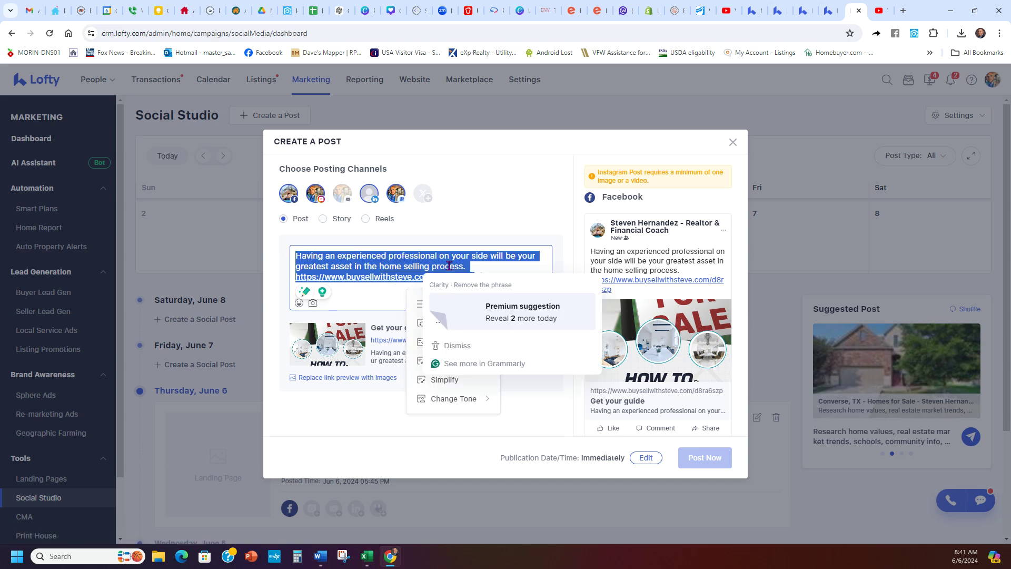
pyautogui.click(909, 11)
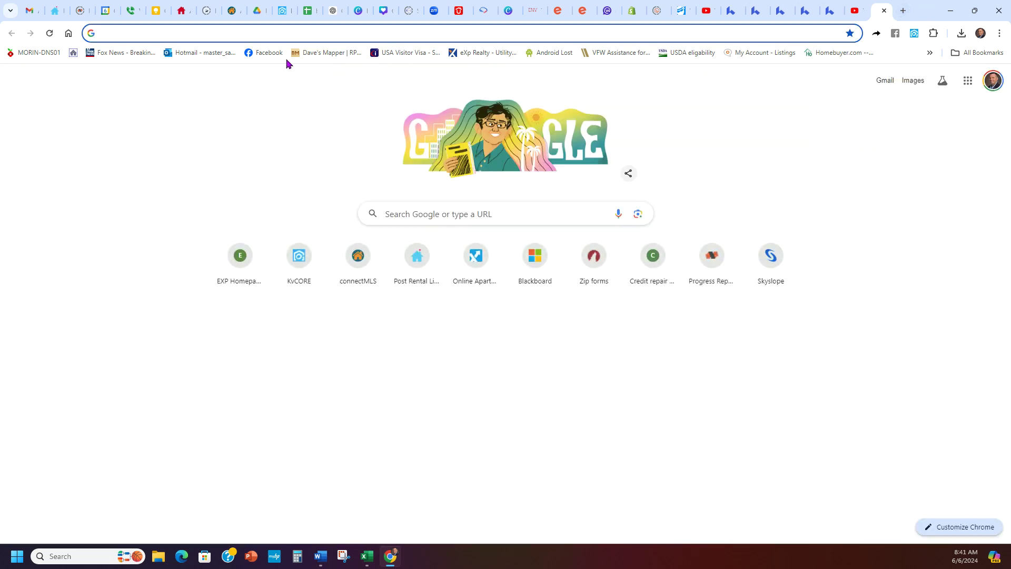
pyautogui.click(263, 52)
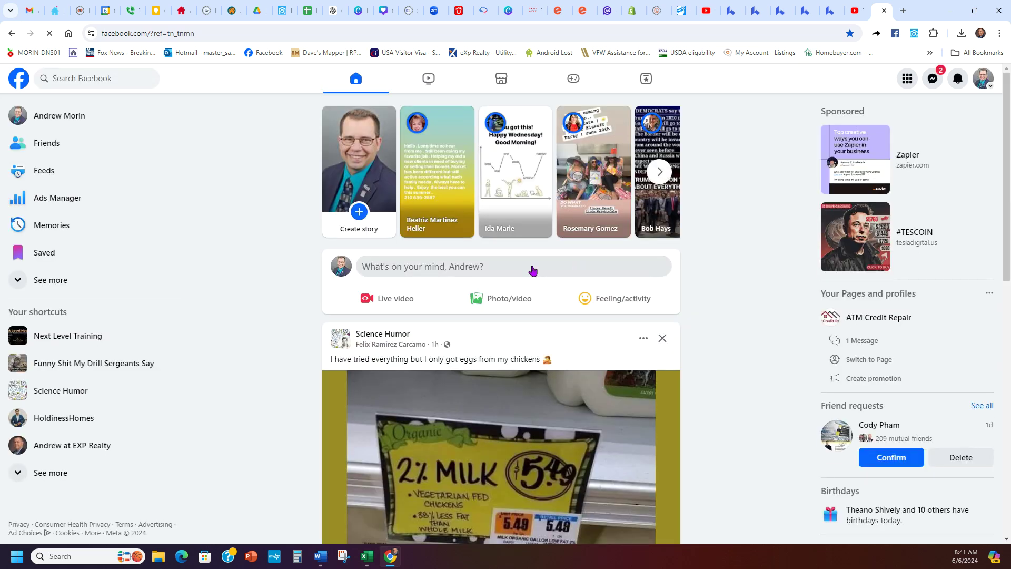
pyautogui.click(532, 266)
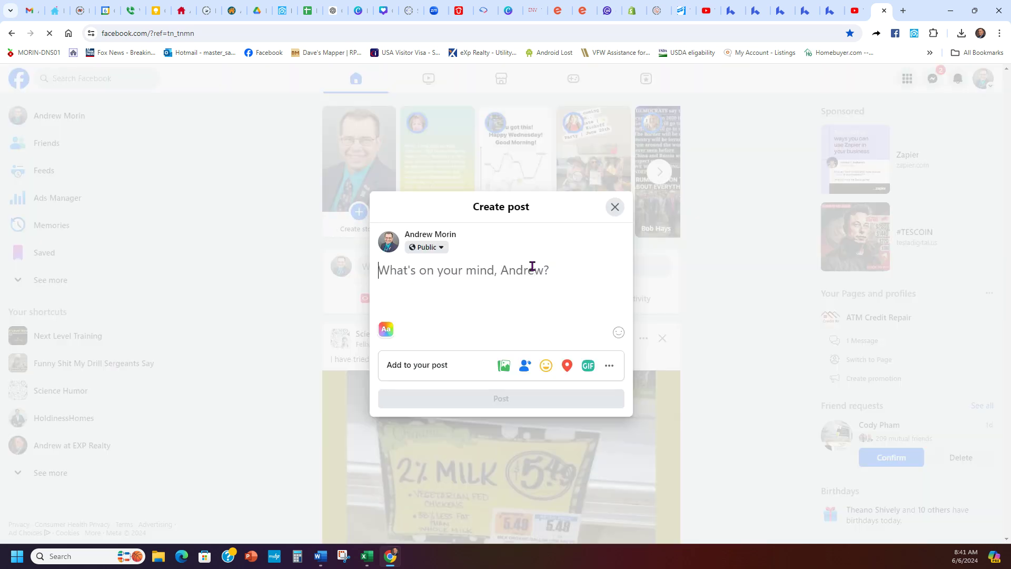
pyautogui.hotkey('ctrl', 'v')
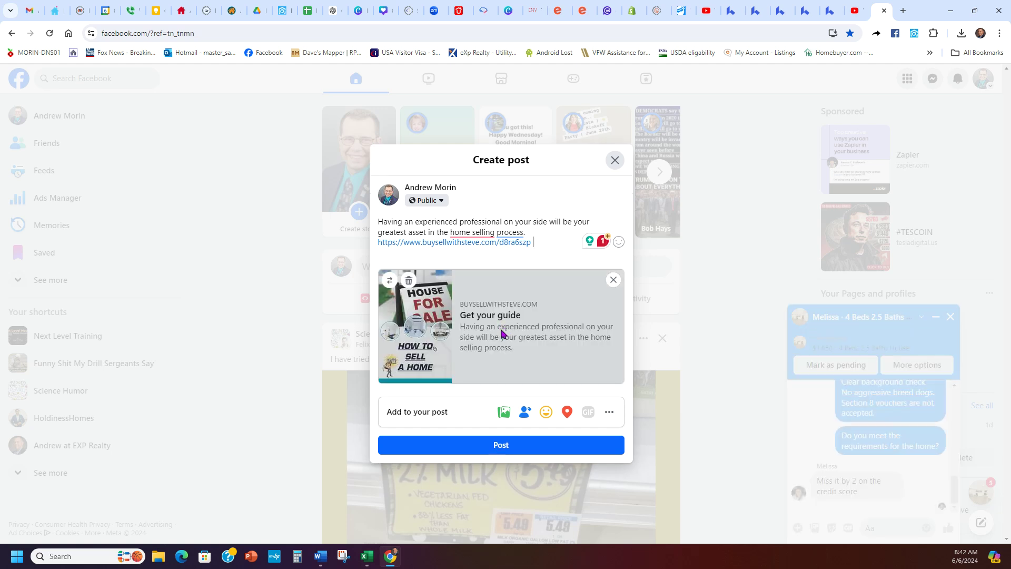
# Remove the link from the Facebook post text while keeping its preview, correct "home selling" to "home-selling", and close the draft without posting.
pyautogui.moveTo(525, 239); pyautogui.dragTo(375, 217)
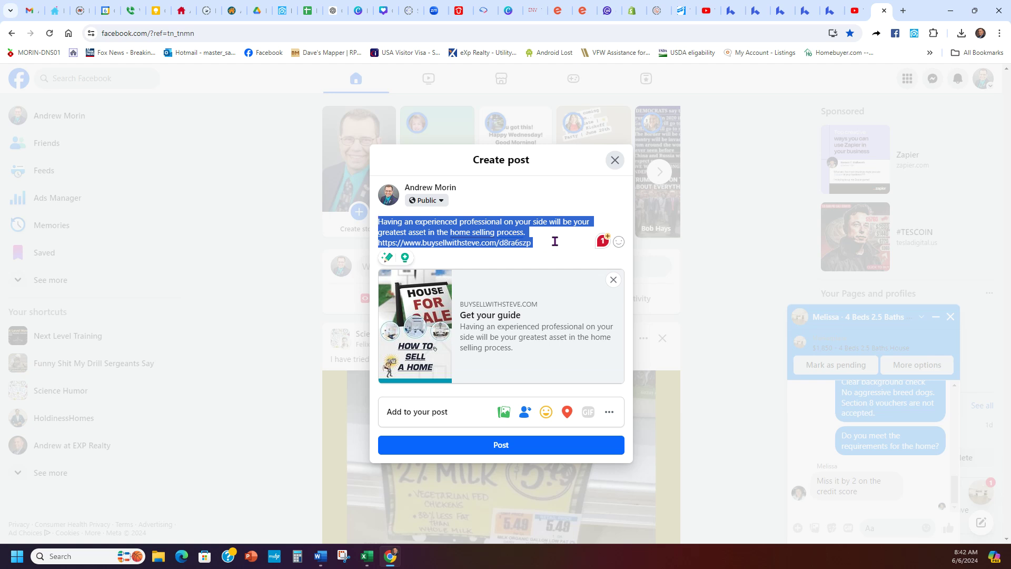
pyautogui.press('Delete')
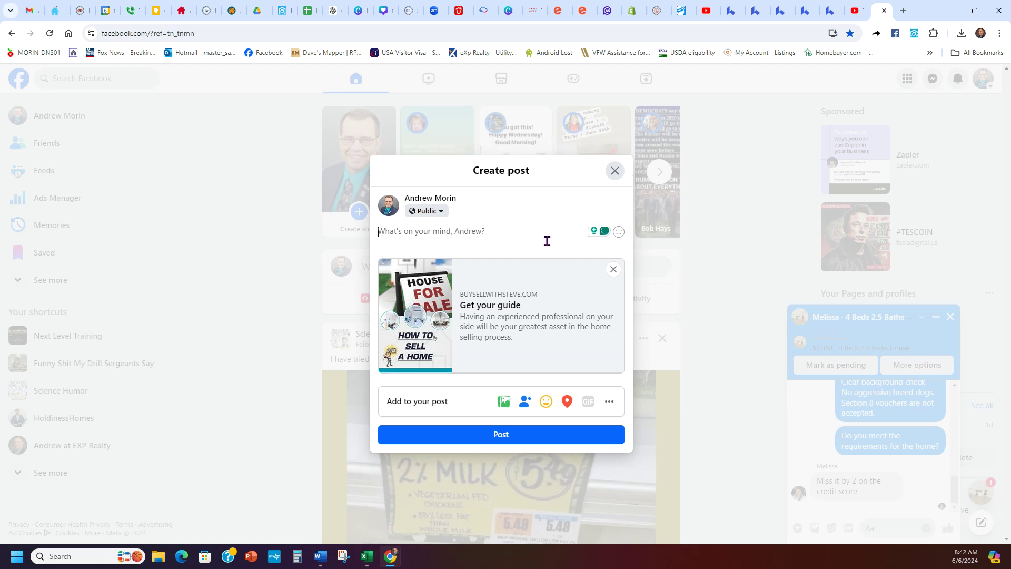
pyautogui.hotkey('ctrl', 'z')
pyautogui.moveTo(547, 244); pyautogui.dragTo(363, 253)
pyautogui.press('Delete')
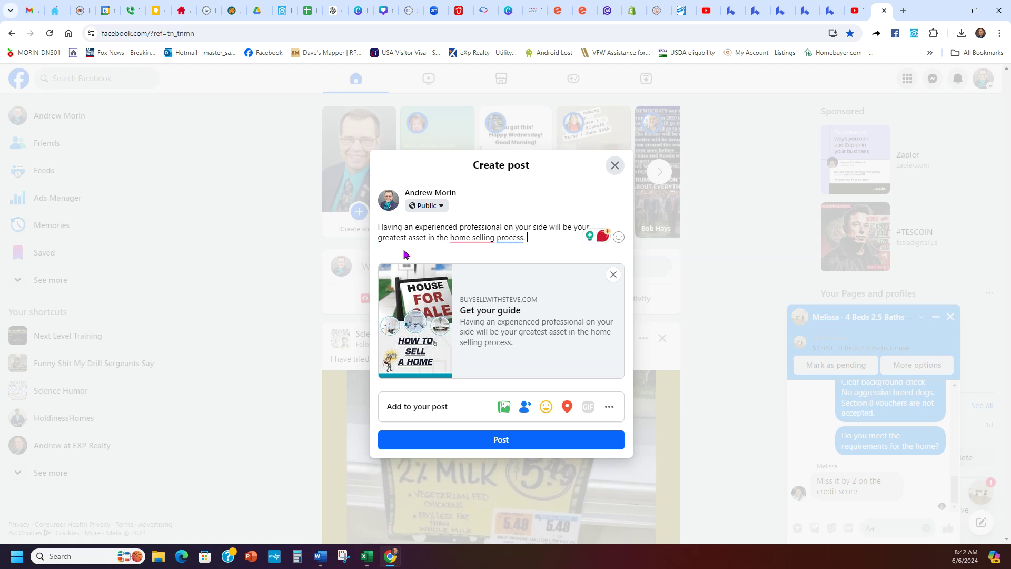
pyautogui.moveTo(496, 234)
pyautogui.click(480, 265)
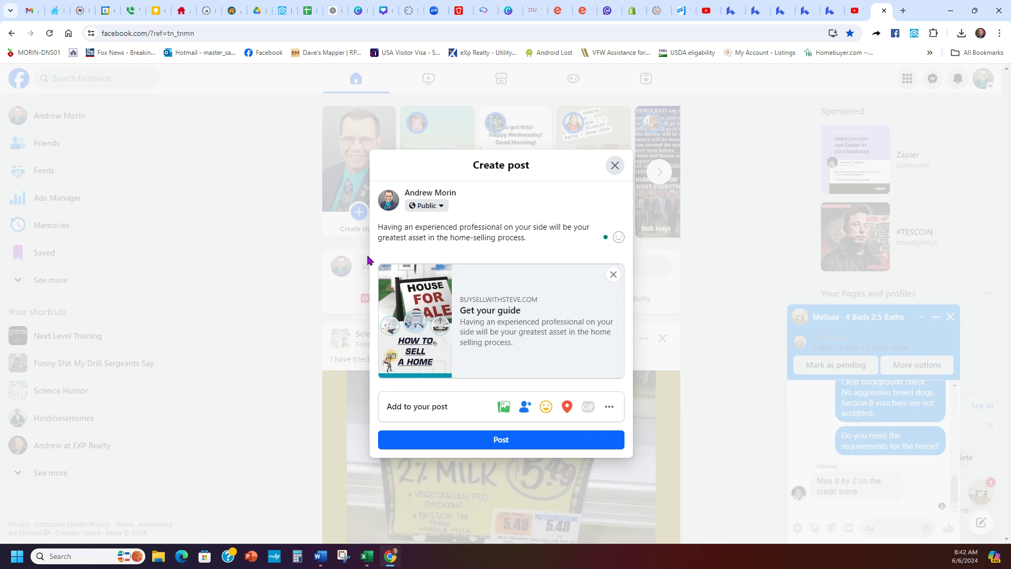
pyautogui.moveTo(499, 343)
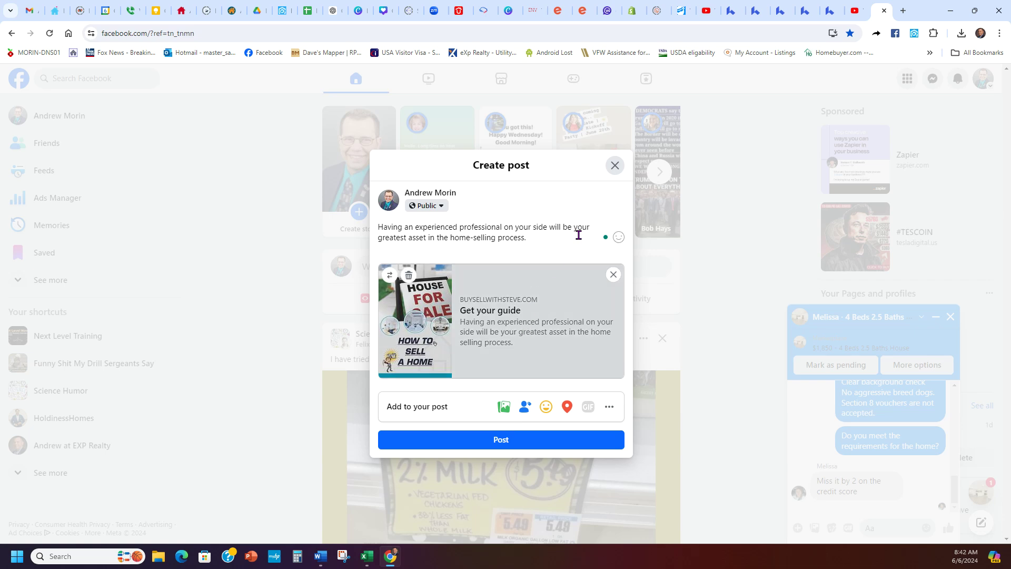
pyautogui.click(614, 166)
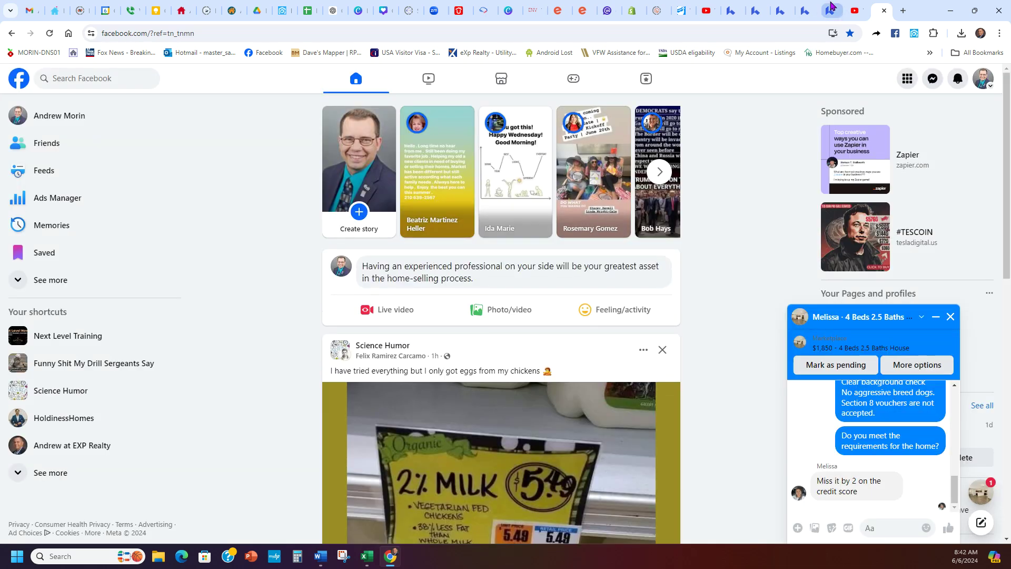
# Close the Lofty social post and landing page editor tabs and return to the landing pages list.
pyautogui.click(834, 10)
pyautogui.click(549, 264)
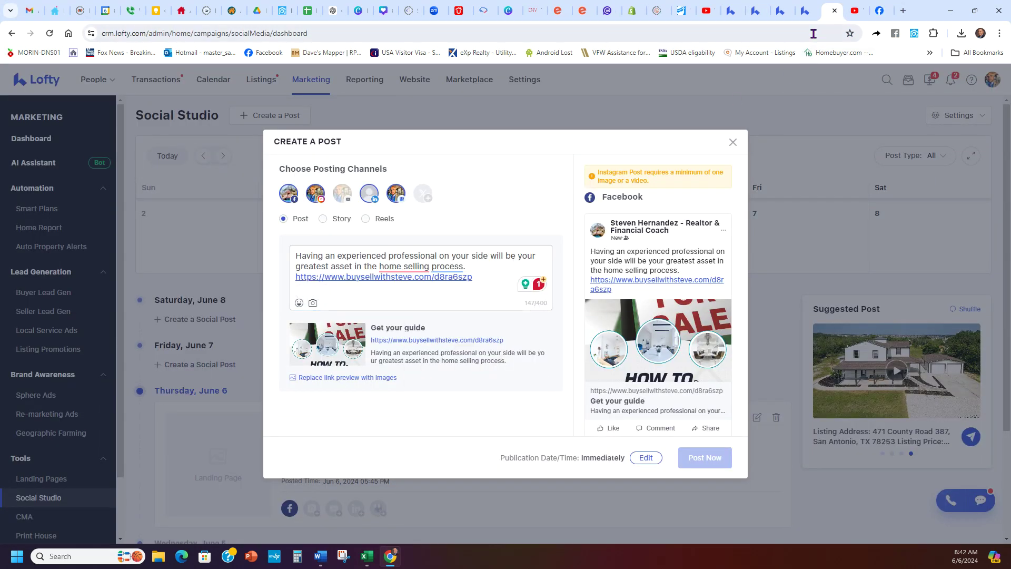
pyautogui.click(834, 10)
pyautogui.click(806, 10)
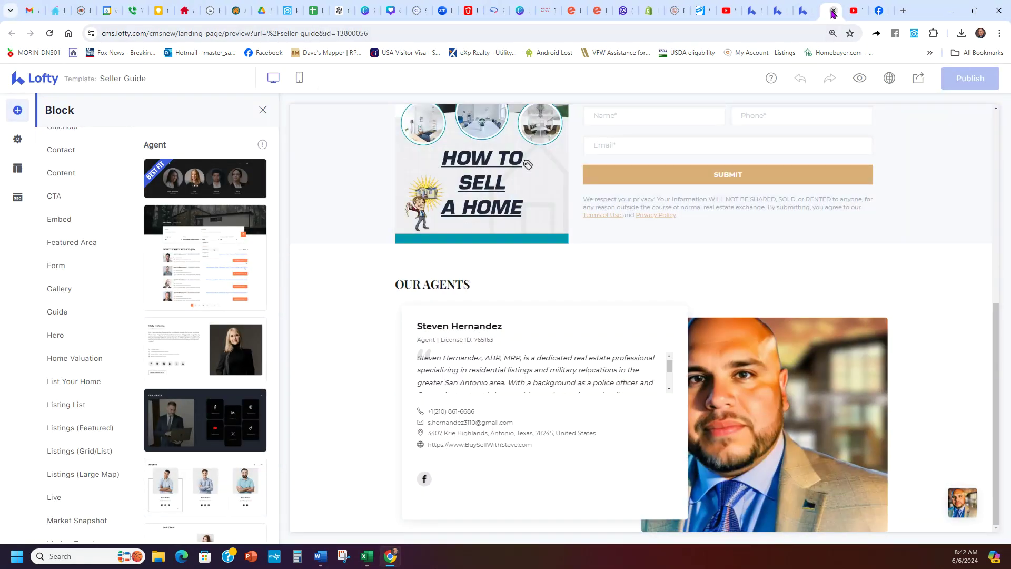
pyautogui.click(833, 11)
pyautogui.click(802, 11)
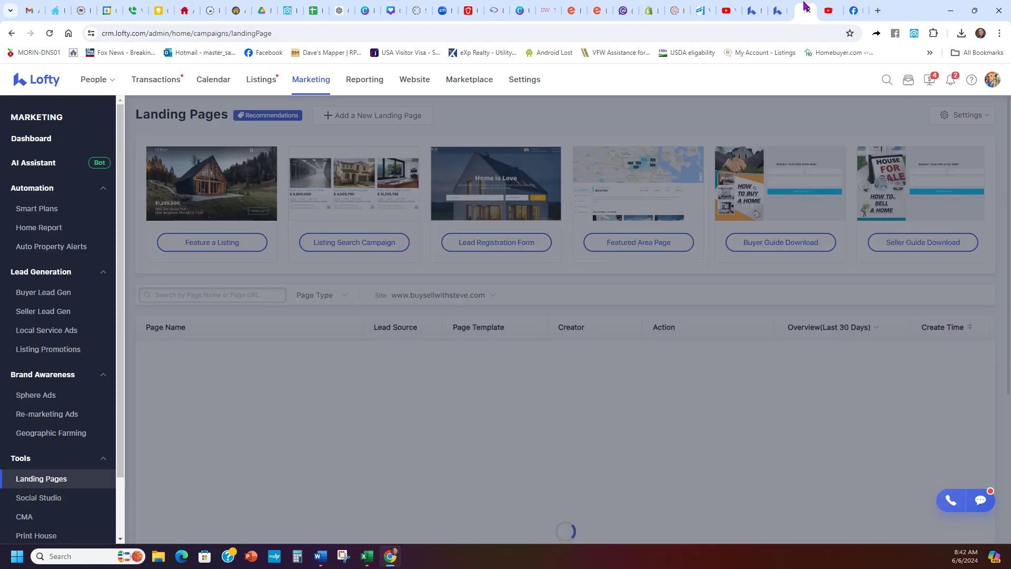
pyautogui.click(772, 11)
pyautogui.click(800, 11)
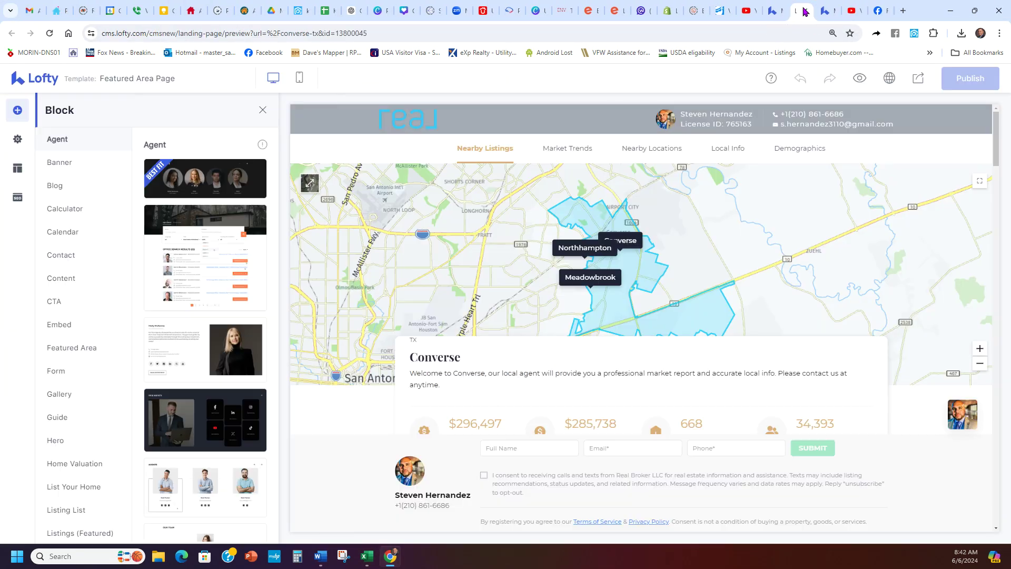
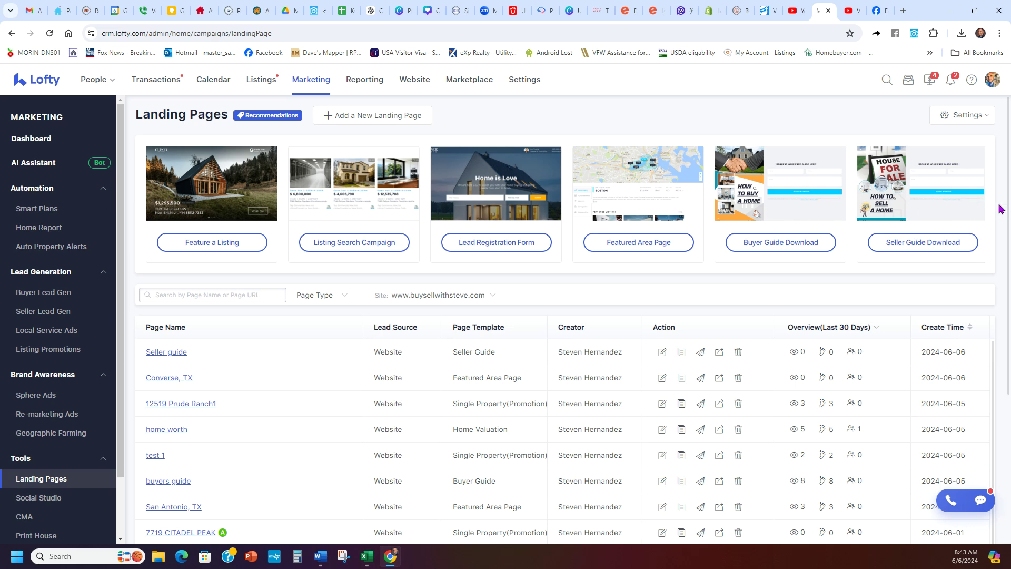
# Open the full gallery of landing page templates.
pyautogui.click(968, 204)
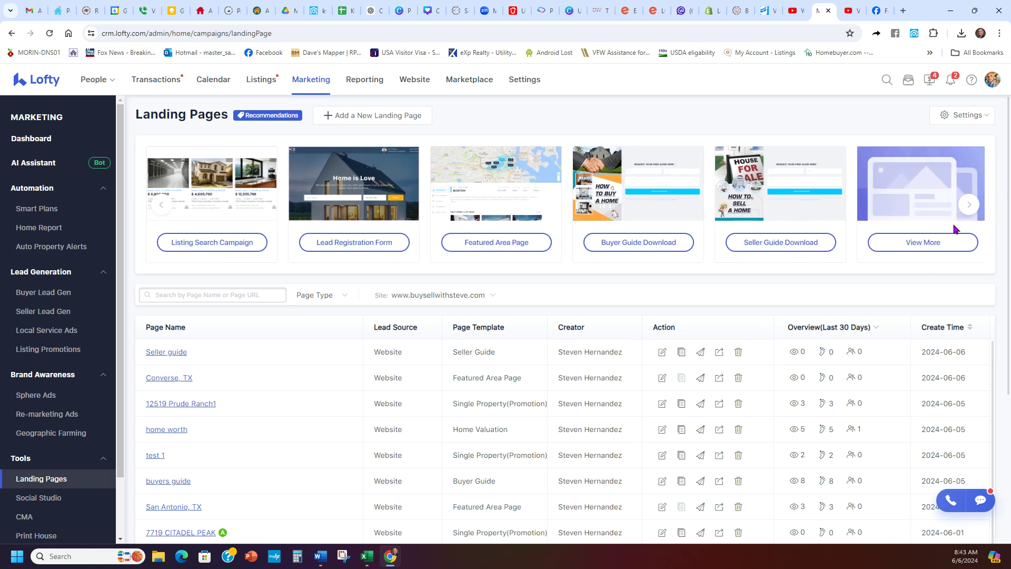
pyautogui.click(871, 242)
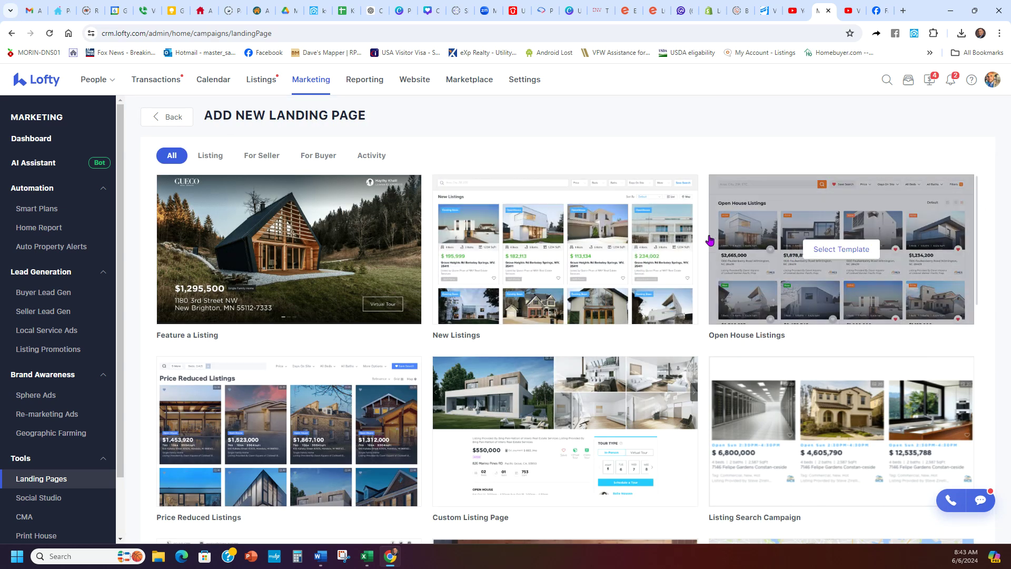
# Look through the full gallery of landing page templates, from Feature a Listing down to Build Your Own.
pyautogui.scroll(-3, 693, 266)
pyautogui.scroll(-2, 693, 242)
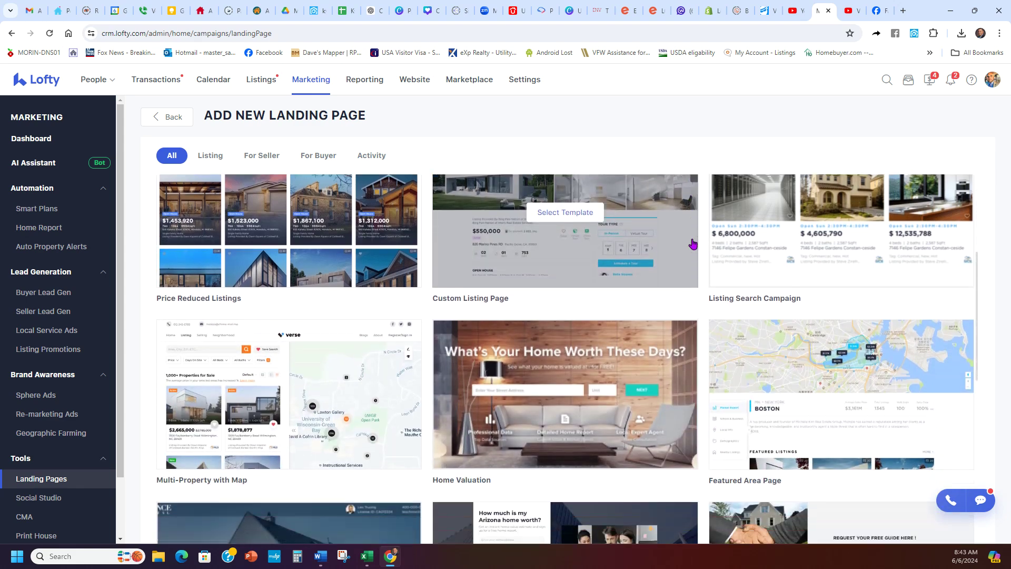
pyautogui.scroll(-2, 726, 287)
pyautogui.scroll(-3, 729, 285)
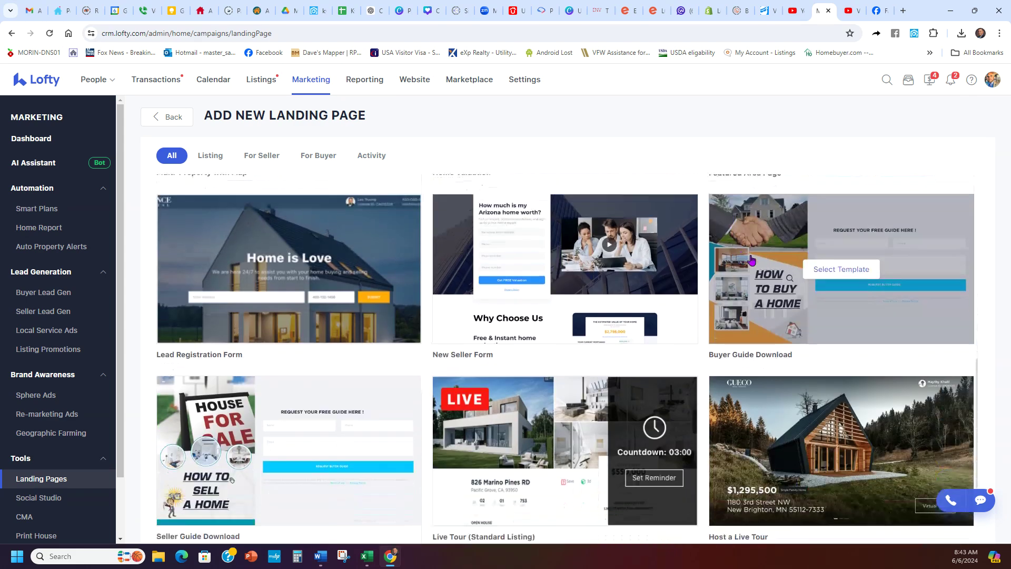
pyautogui.scroll(-2, 531, 396)
pyautogui.scroll(-1, 527, 382)
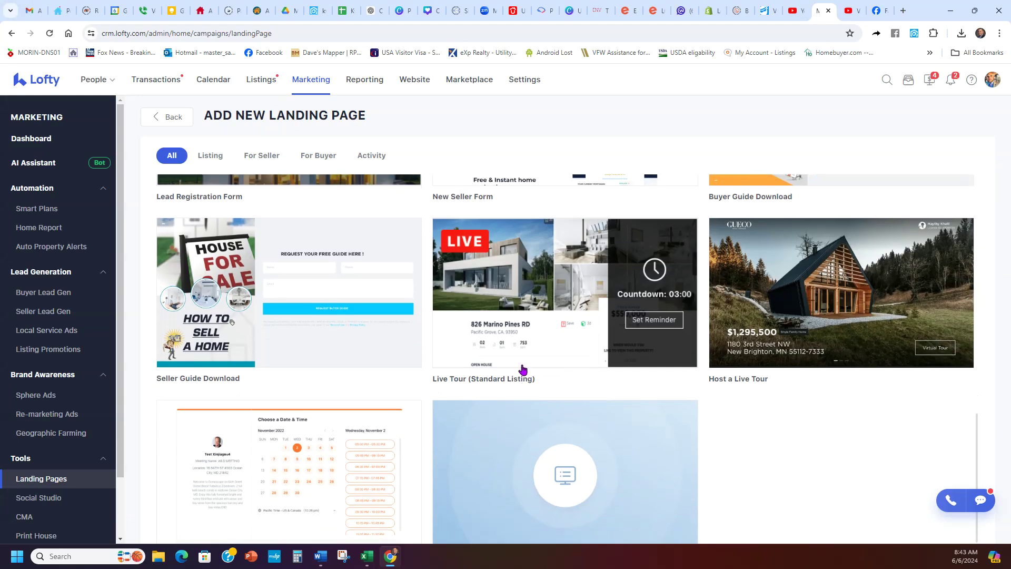
pyautogui.scroll(-1, 522, 342)
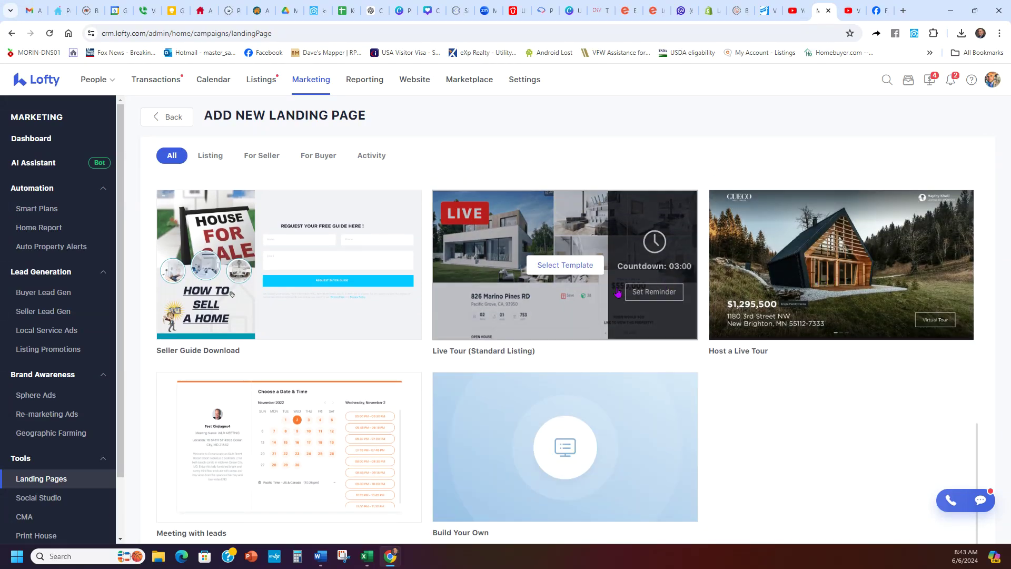
pyautogui.scroll(5, 529, 406)
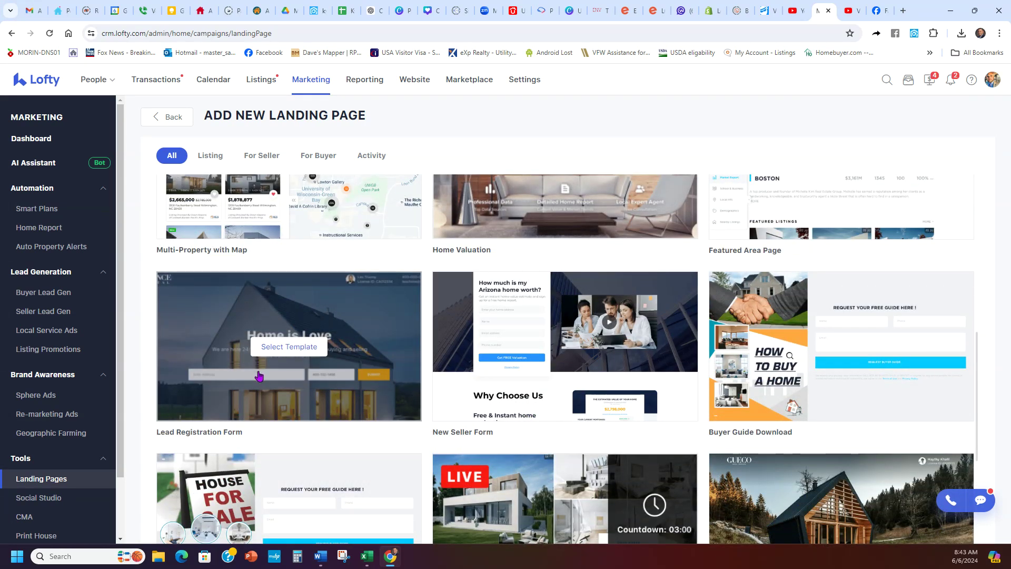
pyautogui.scroll(8, 257, 375)
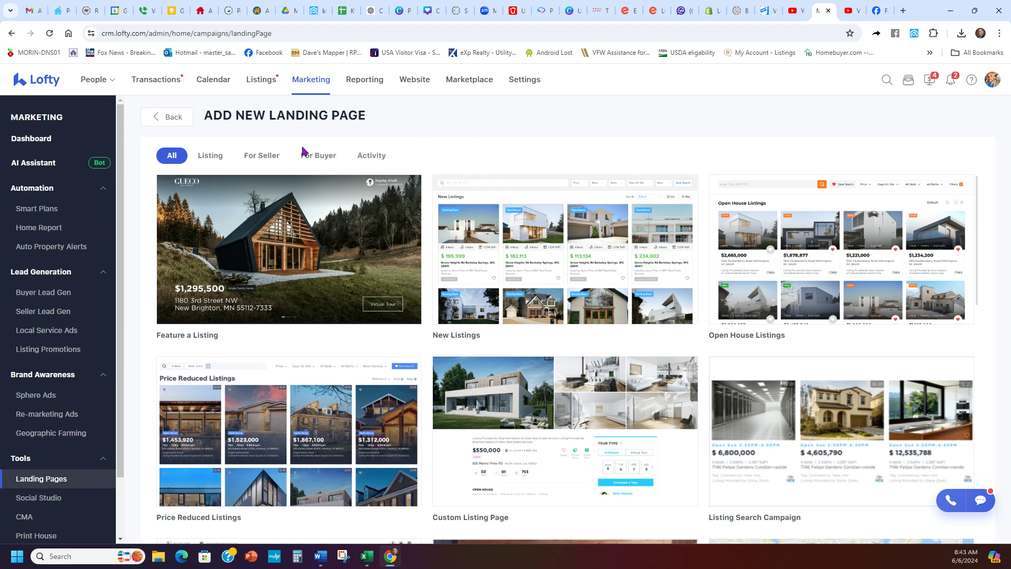
# Browse the landing page templates by the Listing, For Seller, For Buyer and Activity categories, and return to showing all templates.
pyautogui.click(209, 158)
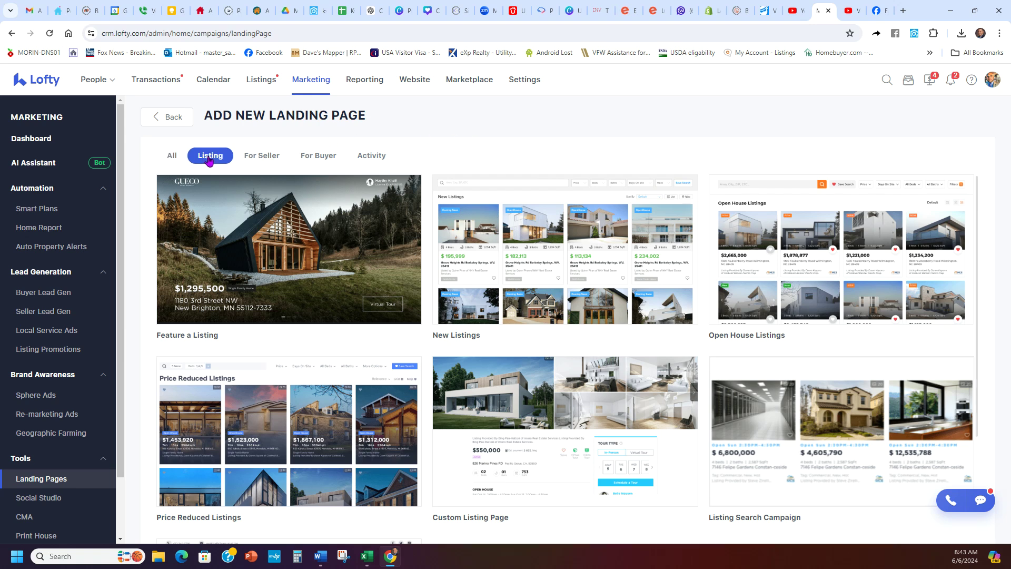
pyautogui.click(262, 158)
pyautogui.click(314, 159)
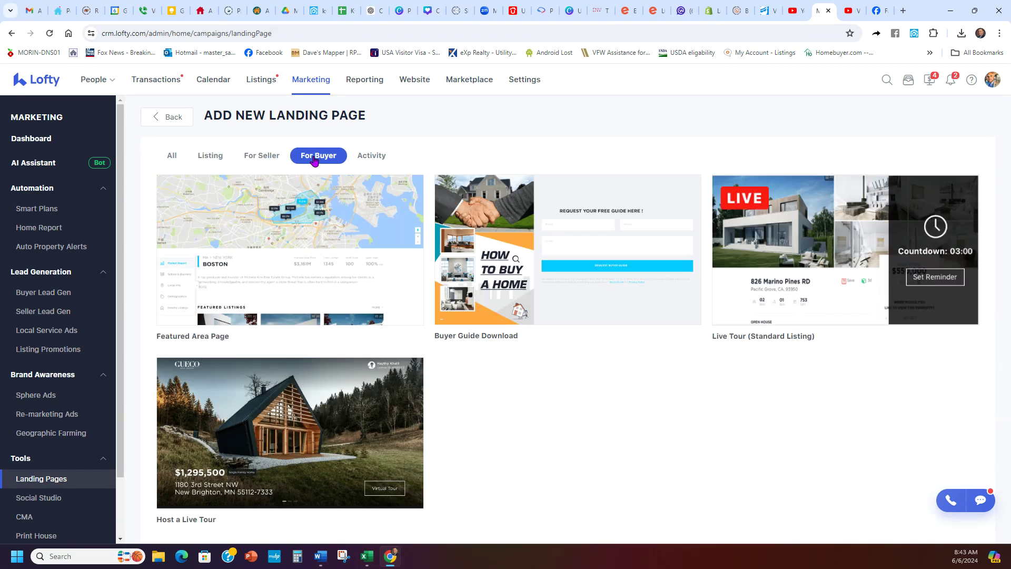
pyautogui.click(366, 158)
pyautogui.moveTo(817, 255)
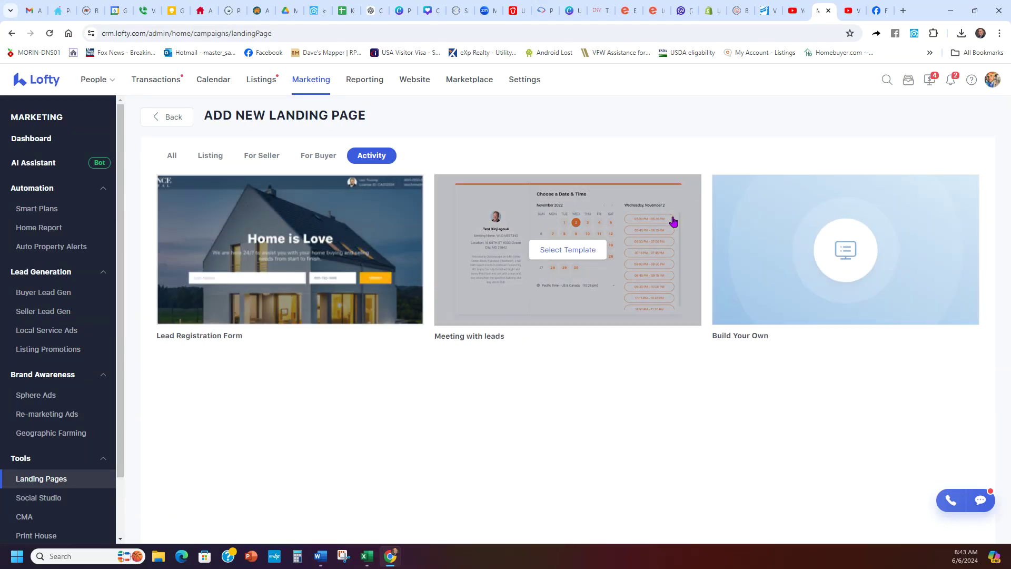
pyautogui.click(175, 154)
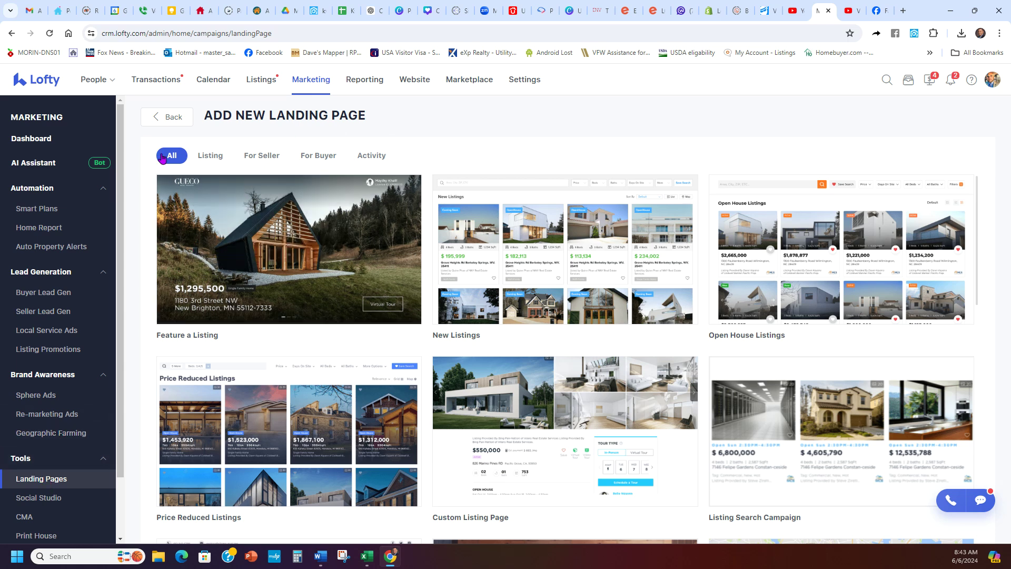
# Leave the template gallery and review the existing landing pages and their overview statistics for the last 30 days.
pyautogui.click(166, 117)
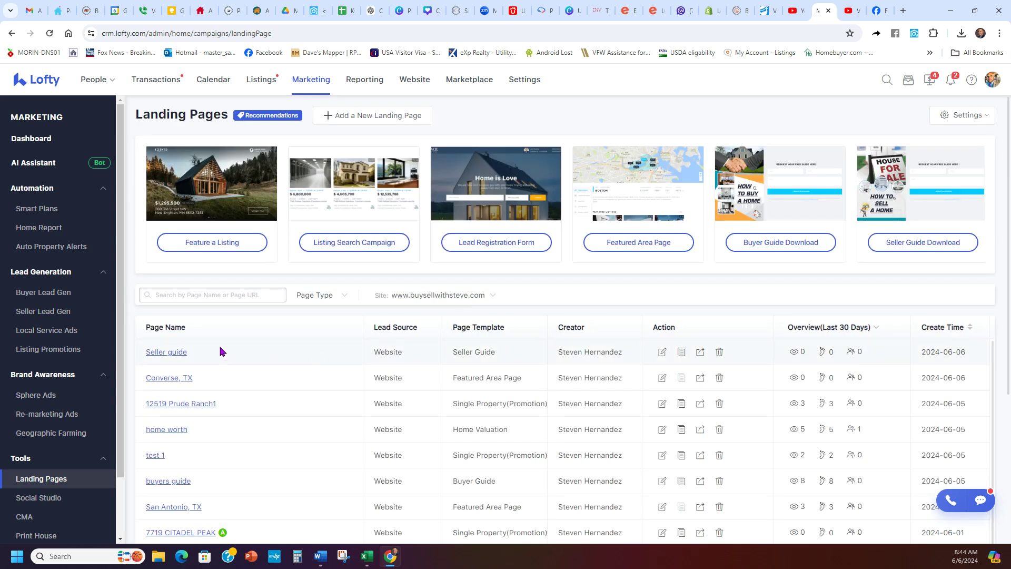
pyautogui.scroll(-2, 765, 425)
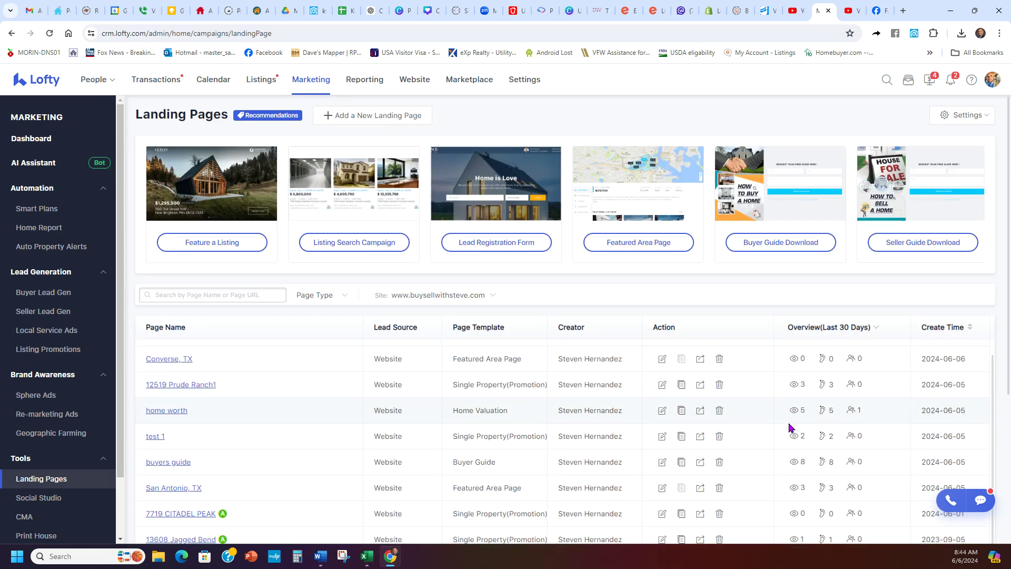
pyautogui.scroll(2, 737, 418)
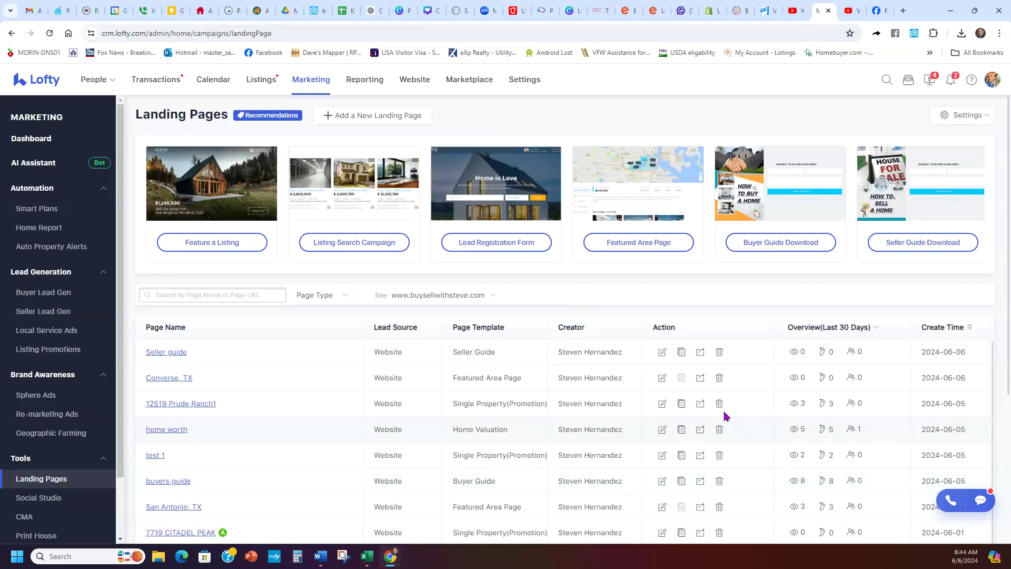
# Open a social post for the Seller guide page, highlight the page link in its Facebook preview, and close the draft without posting.
pyautogui.click(701, 352)
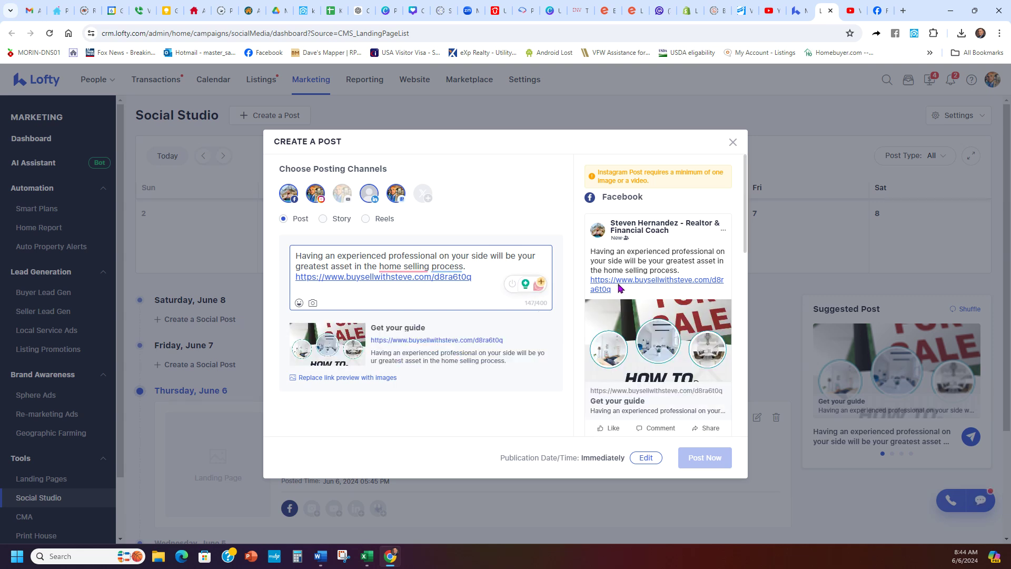
pyautogui.moveTo(631, 289); pyautogui.dragTo(588, 285)
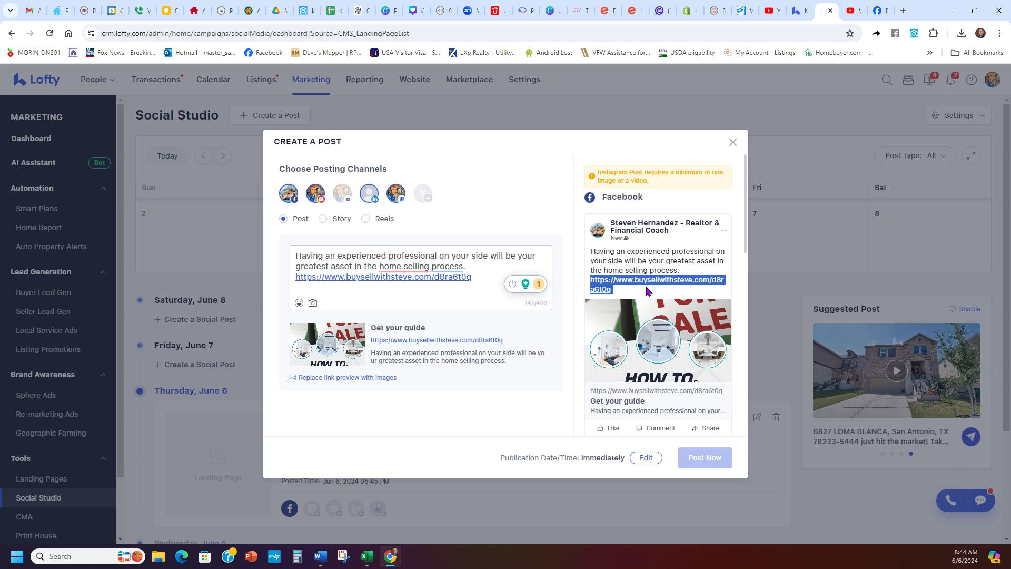
pyautogui.click(733, 141)
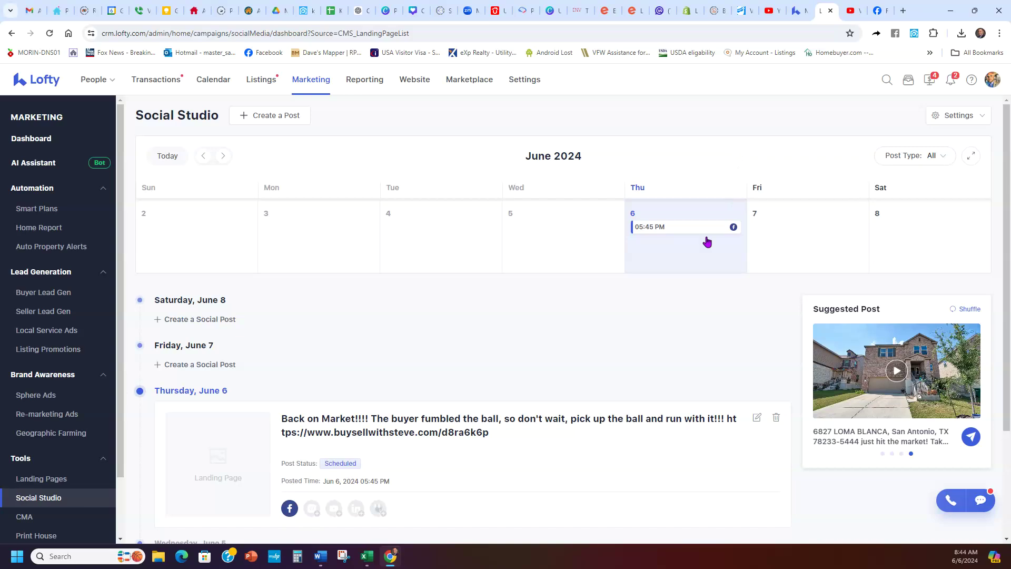
# Return from Social Studio to the landing pages list and look over the listed pages.
pyautogui.click(39, 478)
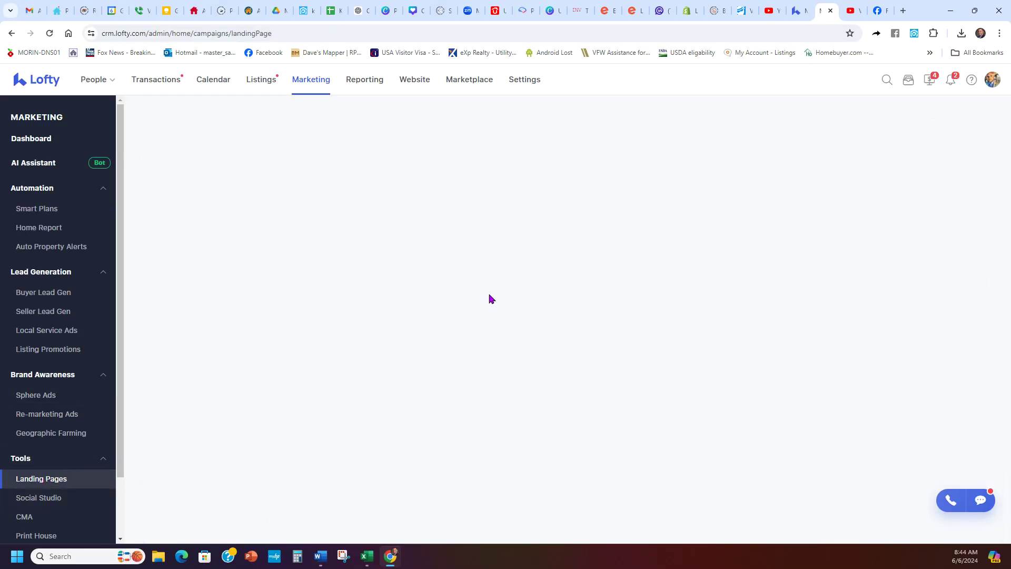
pyautogui.scroll(-2, 684, 330)
pyautogui.scroll(2, 684, 330)
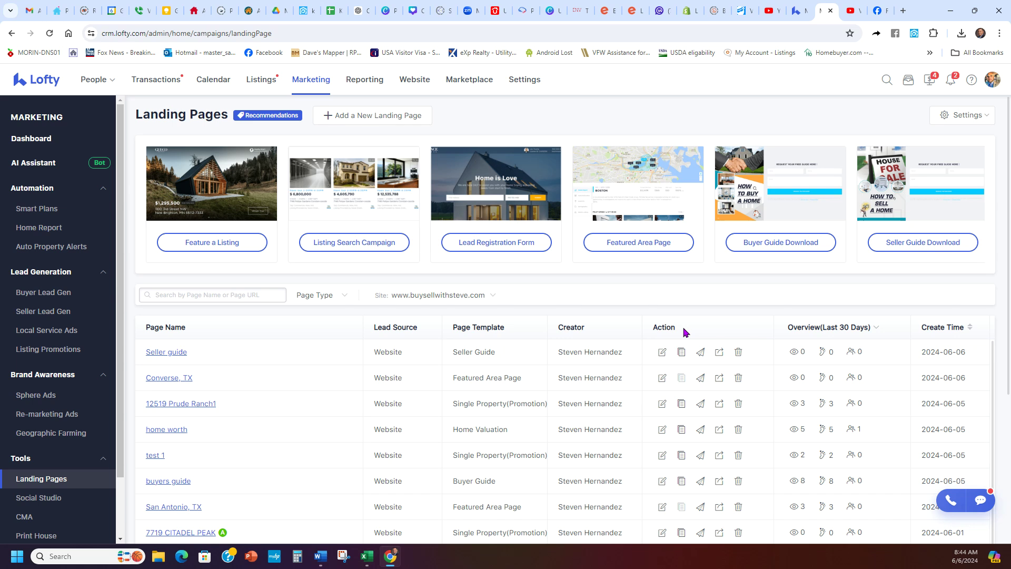